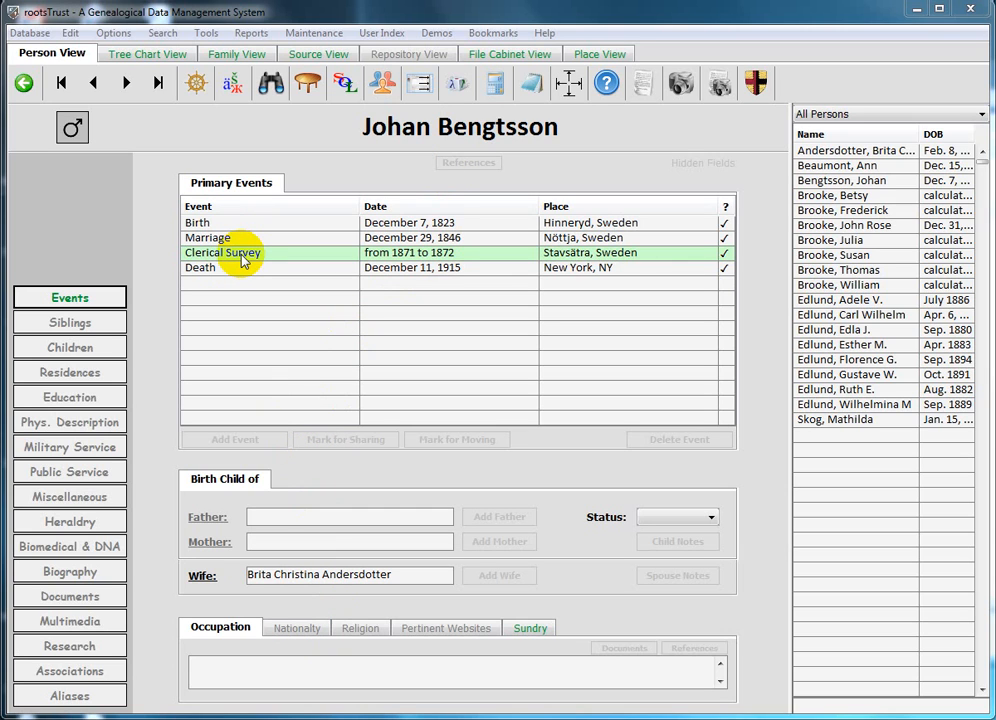
Step: Open the scanned survey page linked to the Clerical Survey event dated 1871 to 1872
double_click(240, 258)
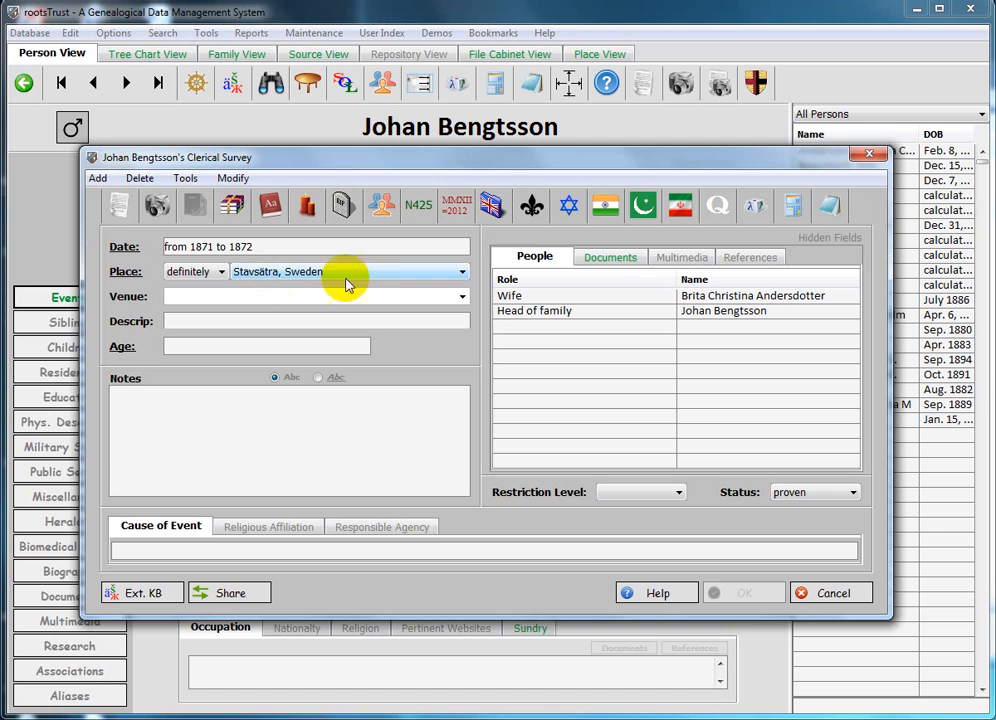
left_click(609, 258)
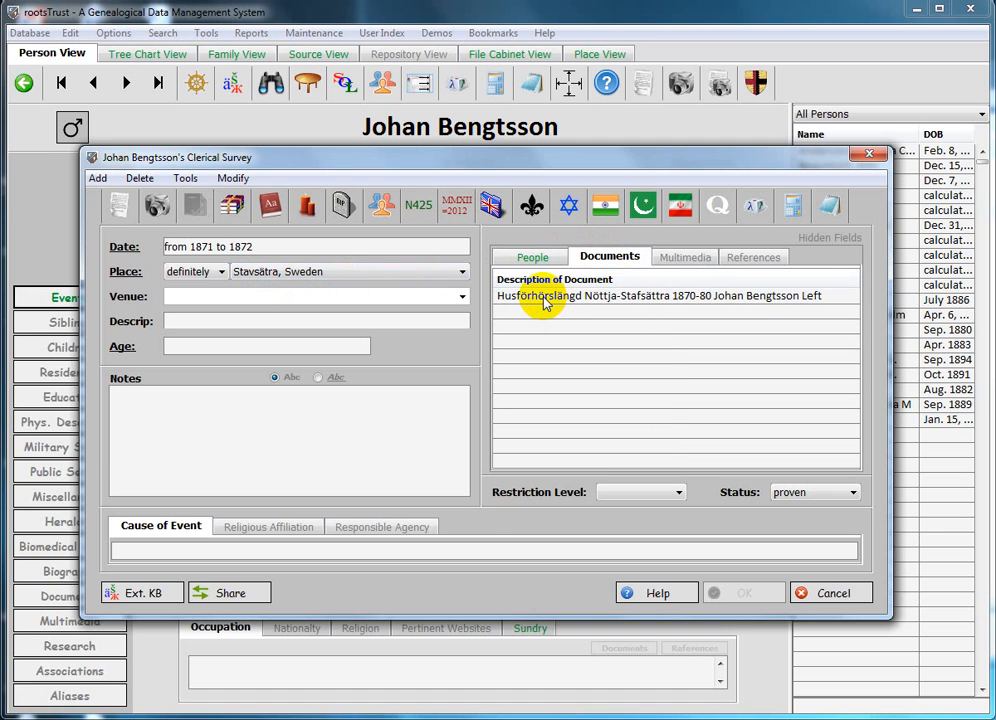
double_click(545, 298)
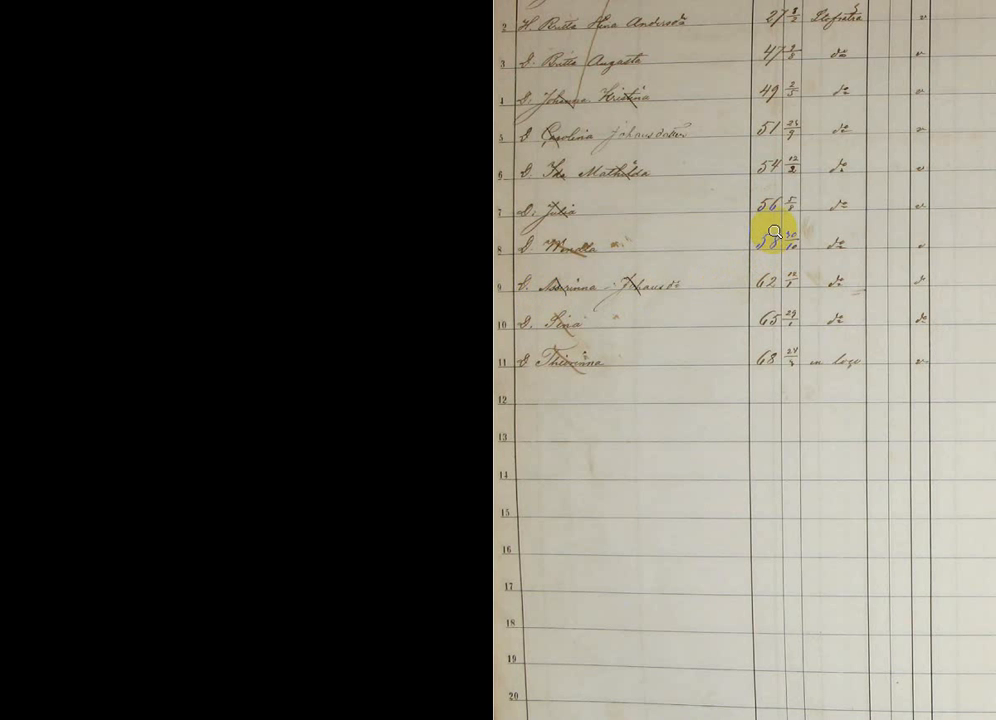
Step: Examine the family members' names and the daughters' birth dates on the scanned survey page
scroll(769, 211, "up", 3)
scroll(604, 257, "up", 10)
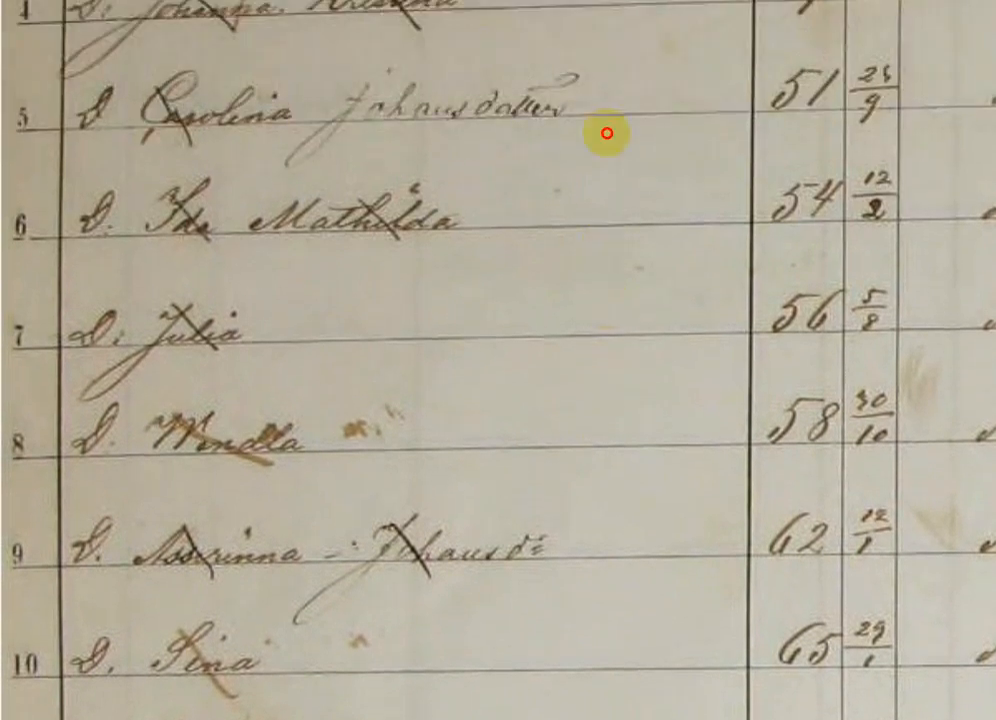
scroll(498, 360, "down", 2)
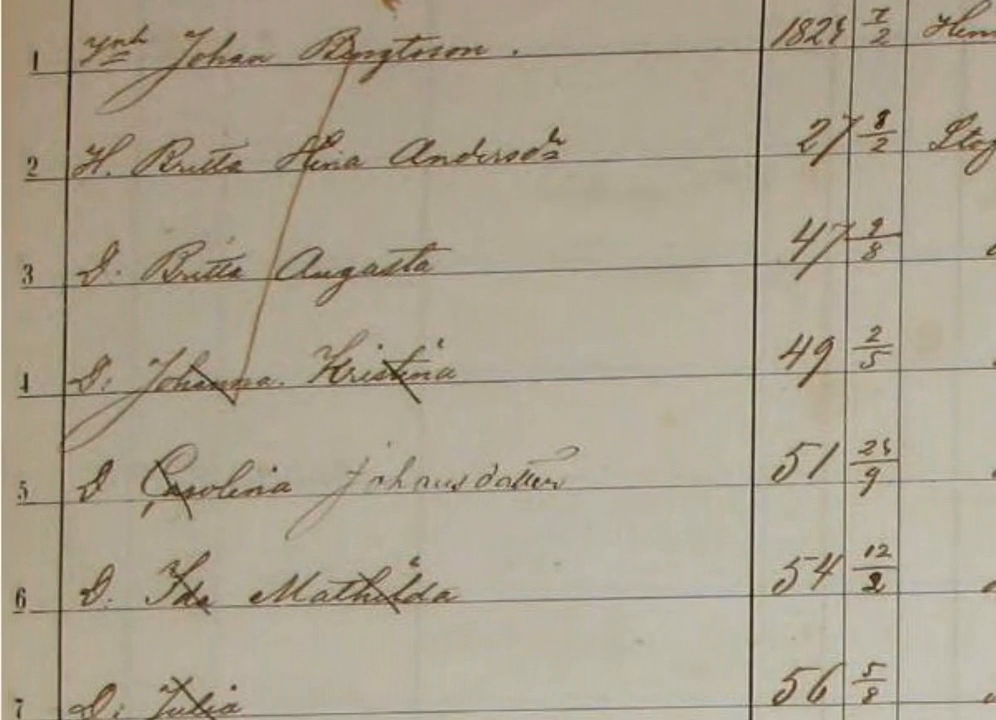
scroll(582, 47, "down", 3)
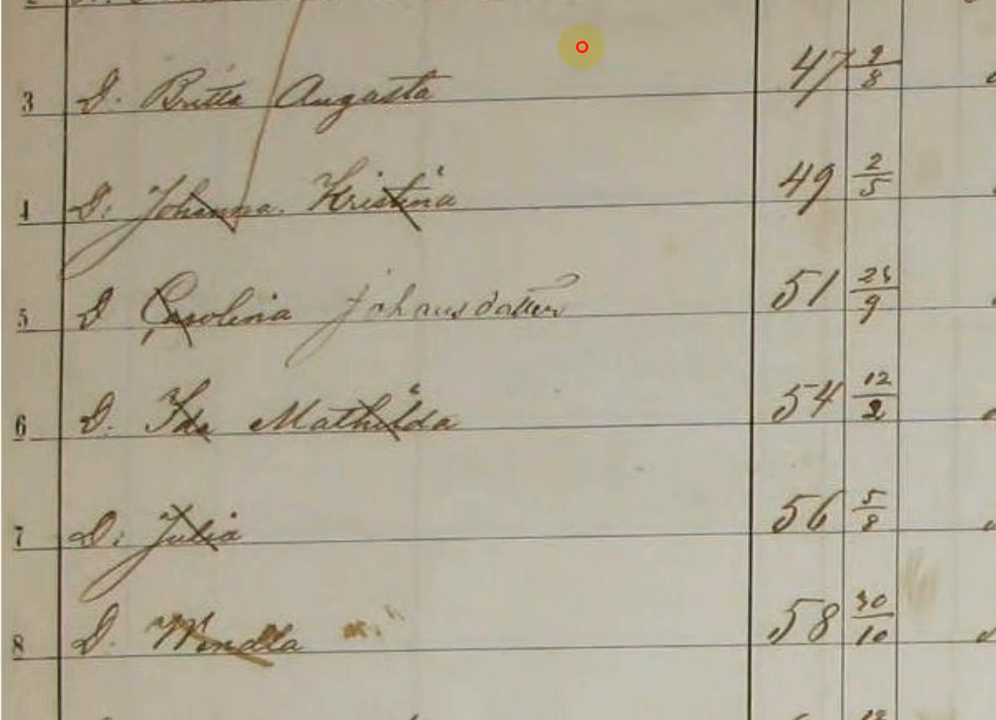
scroll(602, 67, "up", 2)
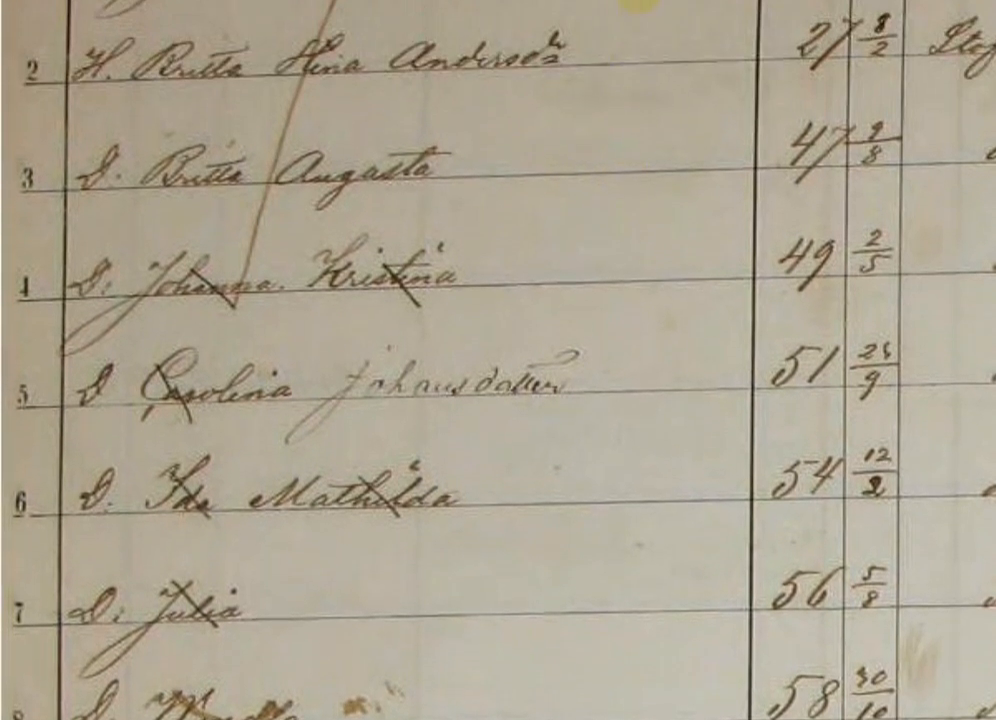
scroll(638, 3, "up", 2)
scroll(634, 29, "down", 6)
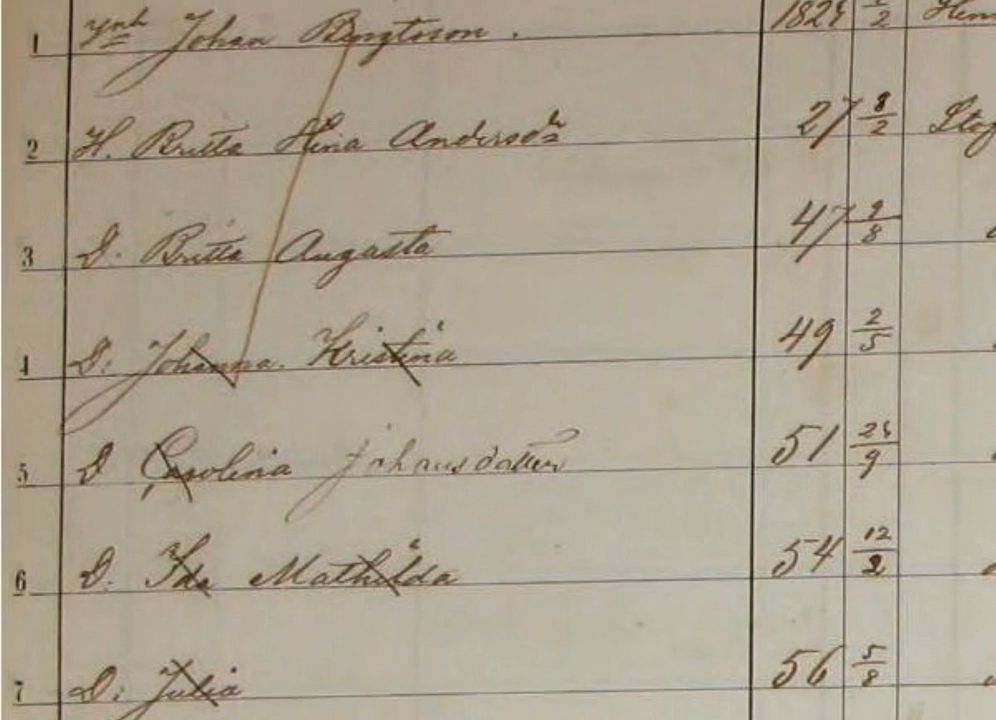
scroll(628, 131, "down", 4)
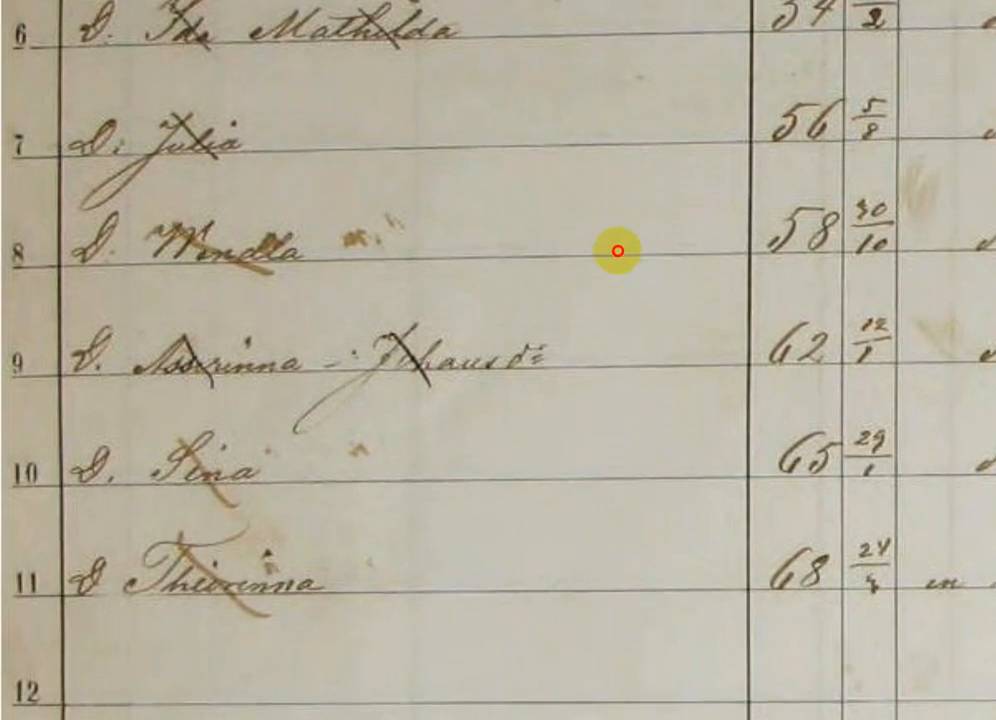
scroll(616, 276, "up", 1)
scroll(619, 227, "up", 9)
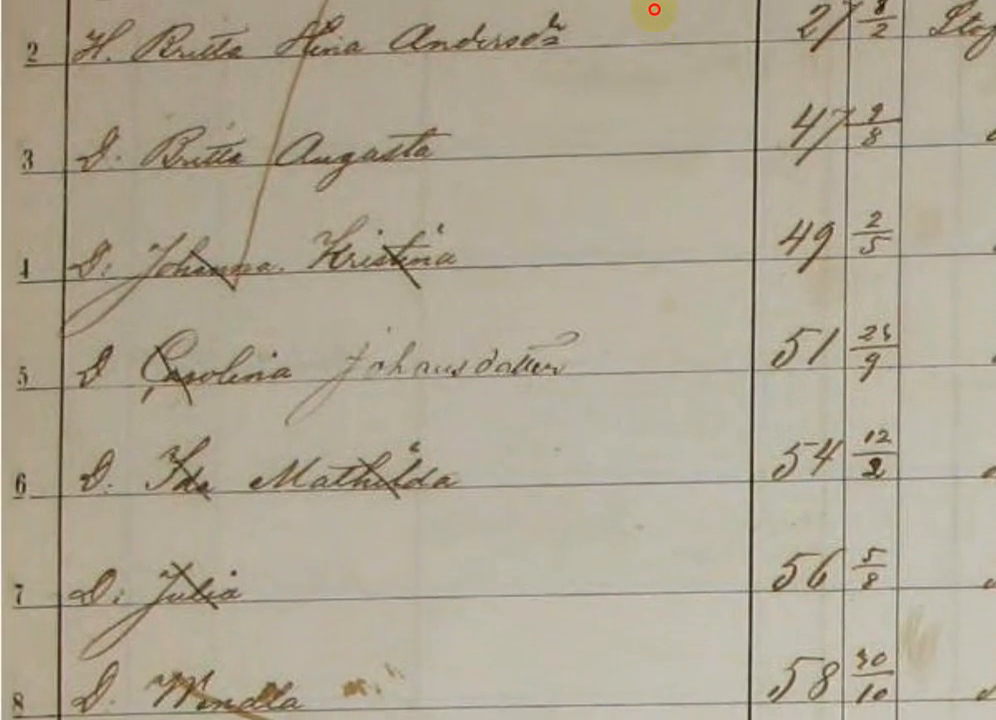
Step: Examine the birth places recorded for the children on the survey page, and close the image and the survey event without changes
left_click_drag(600, 330, 490, 324)
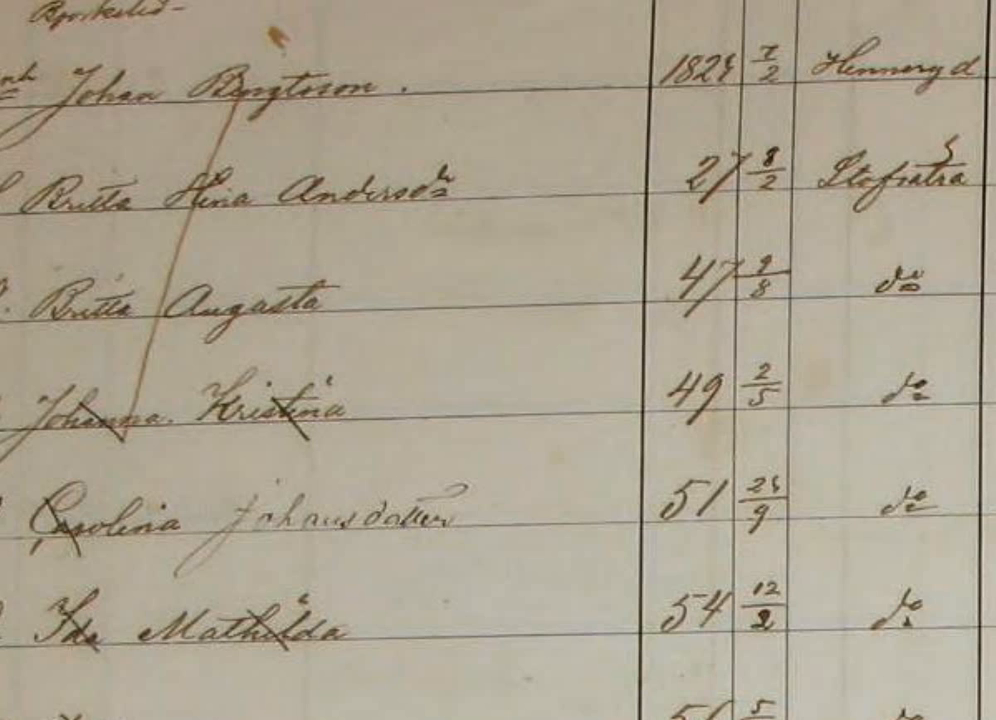
left_click_drag(819, 131, 816, 1)
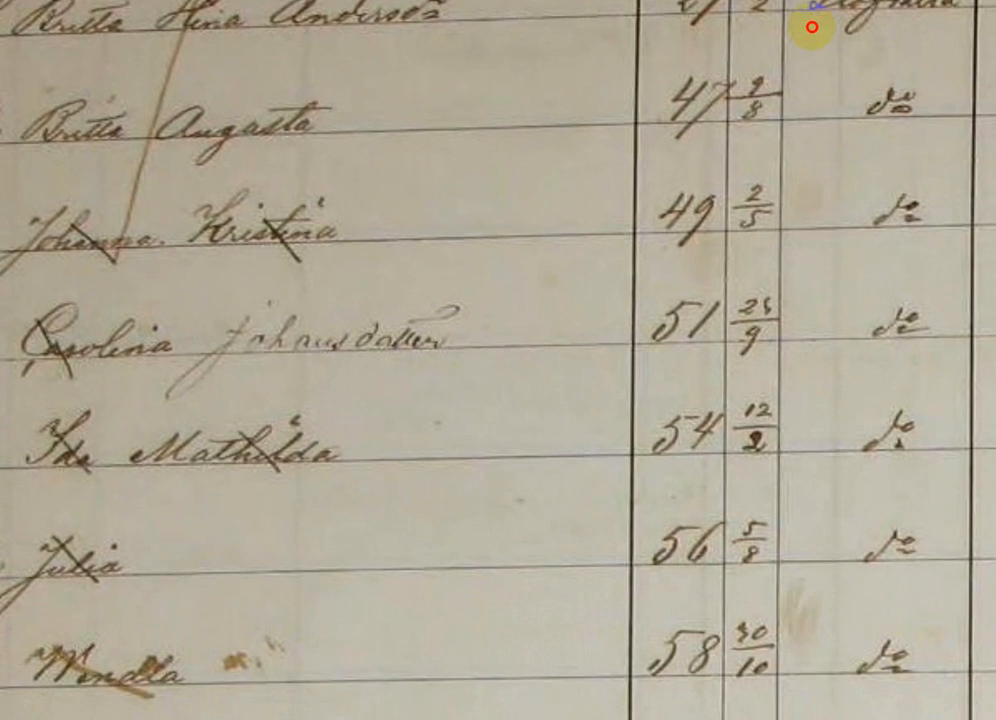
scroll(812, 27, "down", 5)
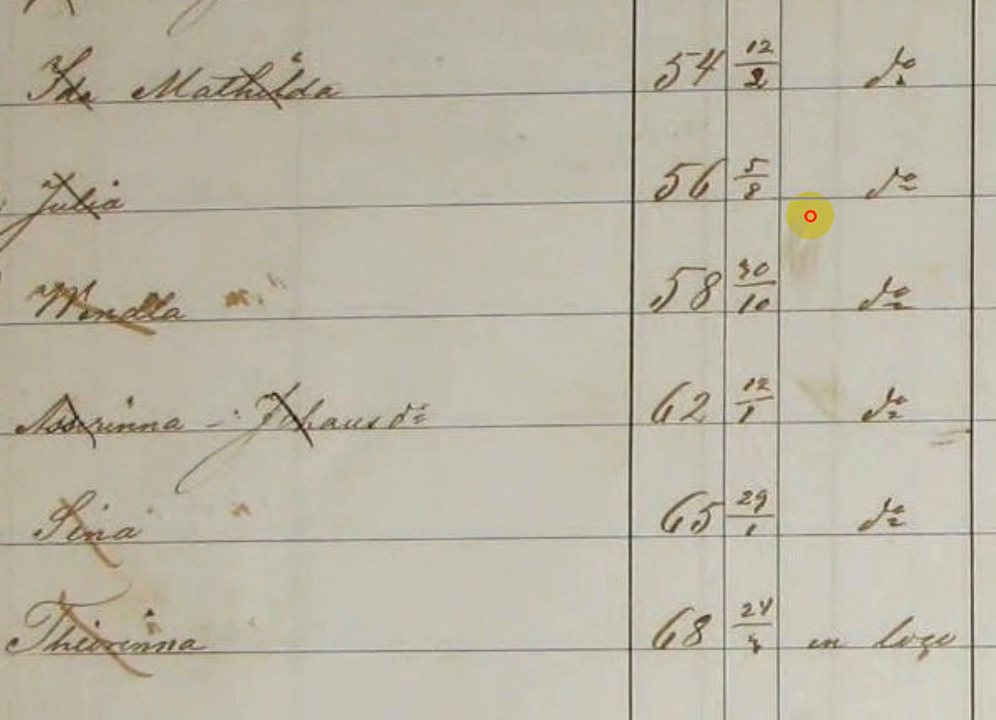
scroll(812, 200, "up", 1)
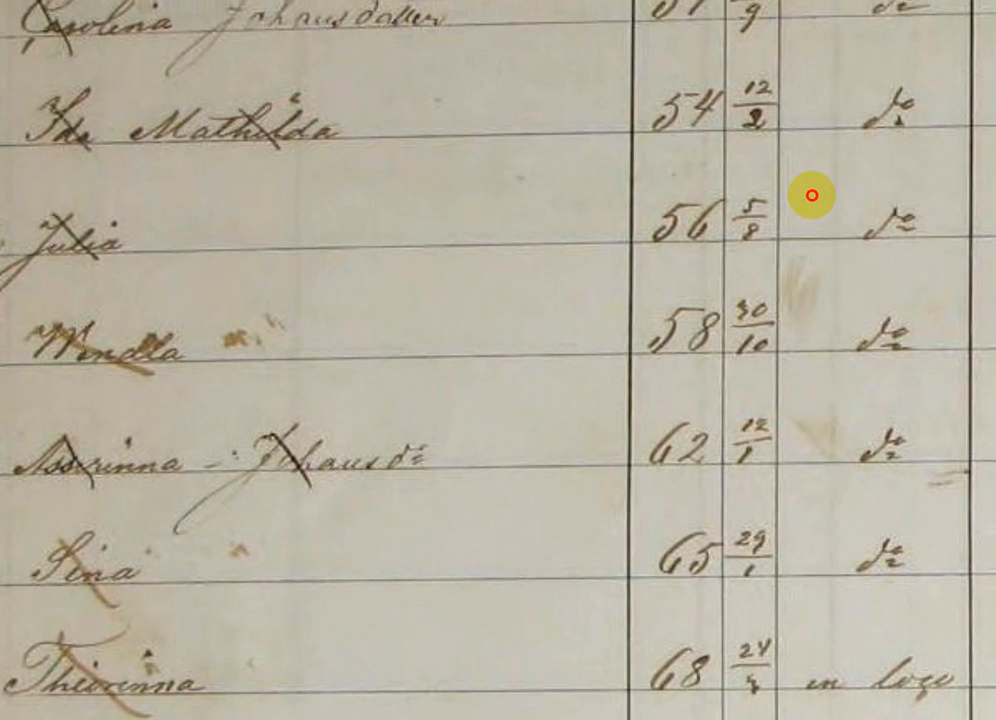
left_click_drag(812, 195, 600, 1)
mouse_move(600, 1)
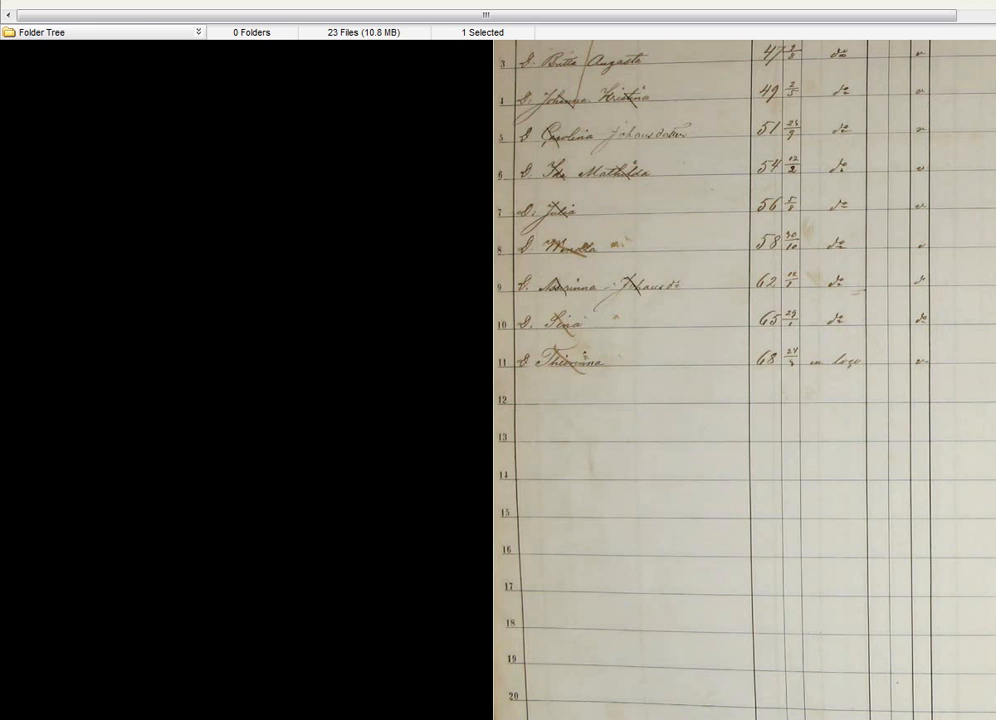
key("Escape")
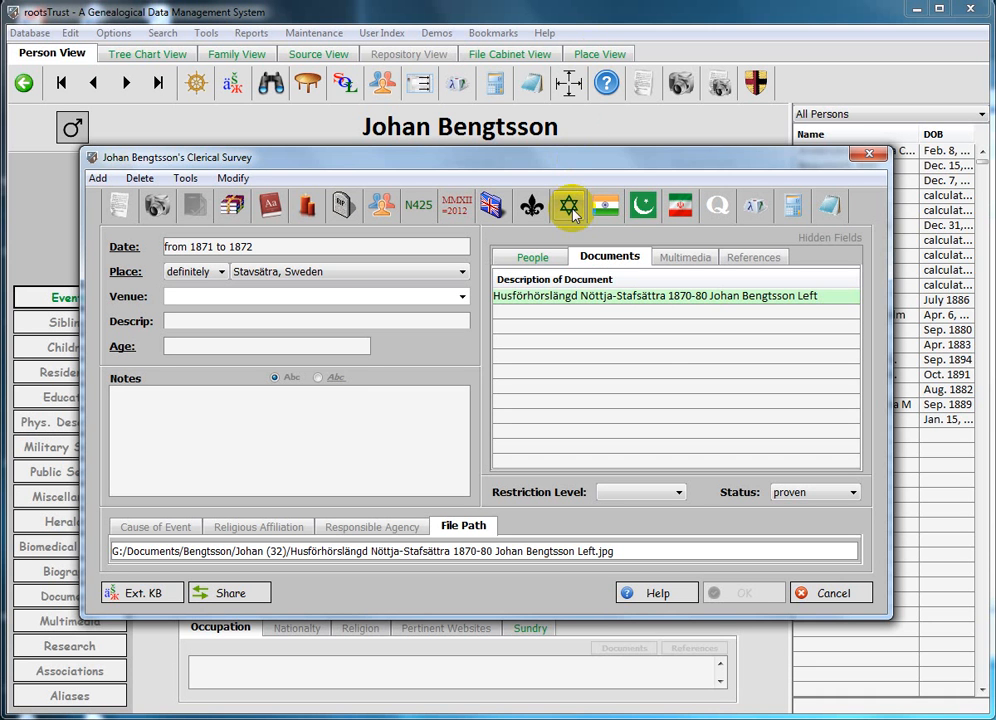
left_click(836, 596)
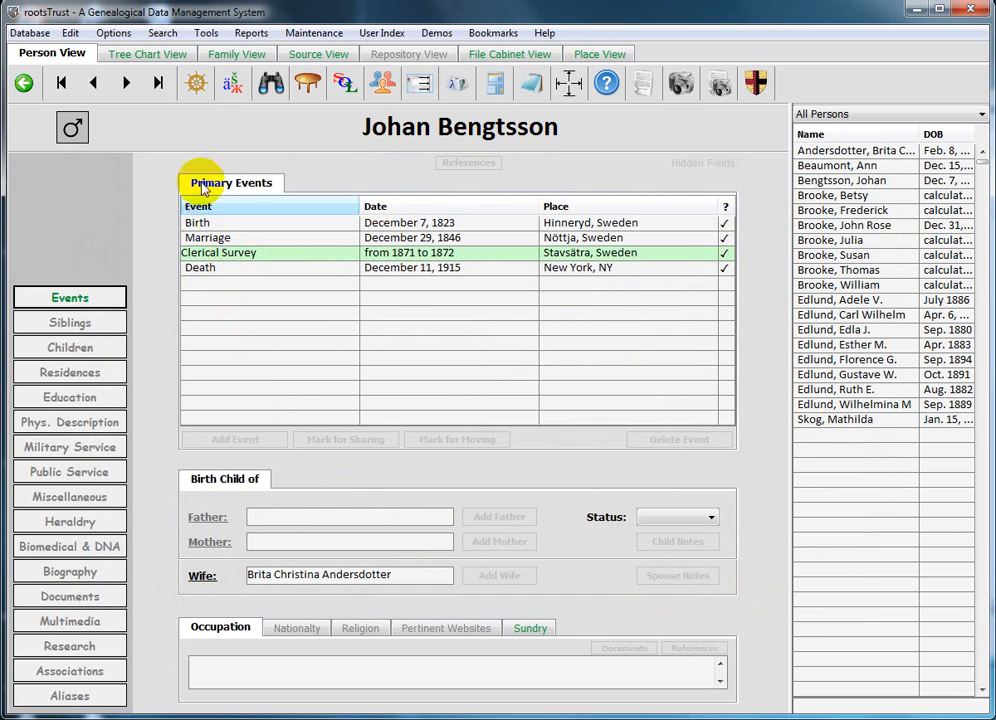
Step: Open the form for adding multiple children to this couple from the family record, positioned so all its columns are visible
left_click(236, 56)
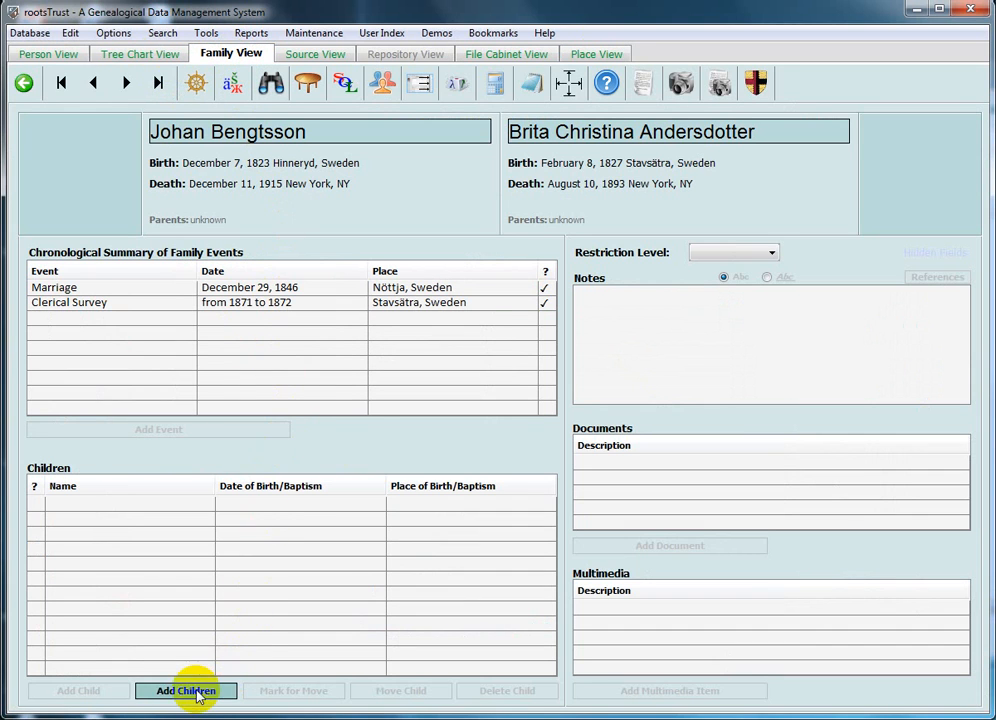
left_click(195, 690)
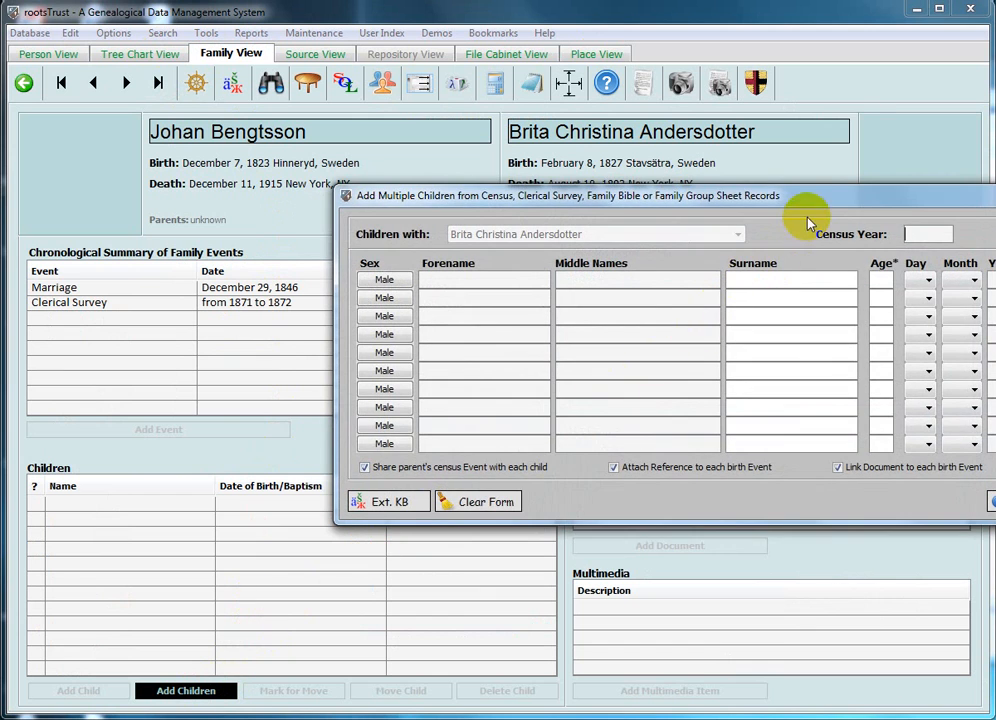
left_click_drag(816, 205, 497, 253)
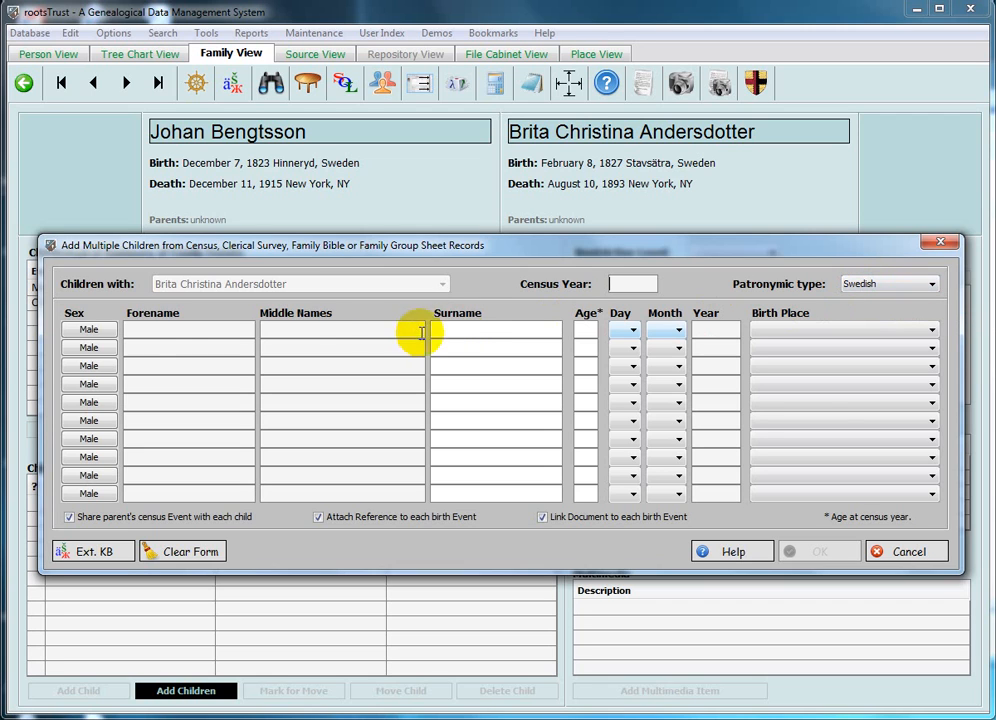
Step: Set the sex to Female for children one to seven and nine, leaving the eighth and tenth as Male
left_click(87, 332)
left_click(89, 349)
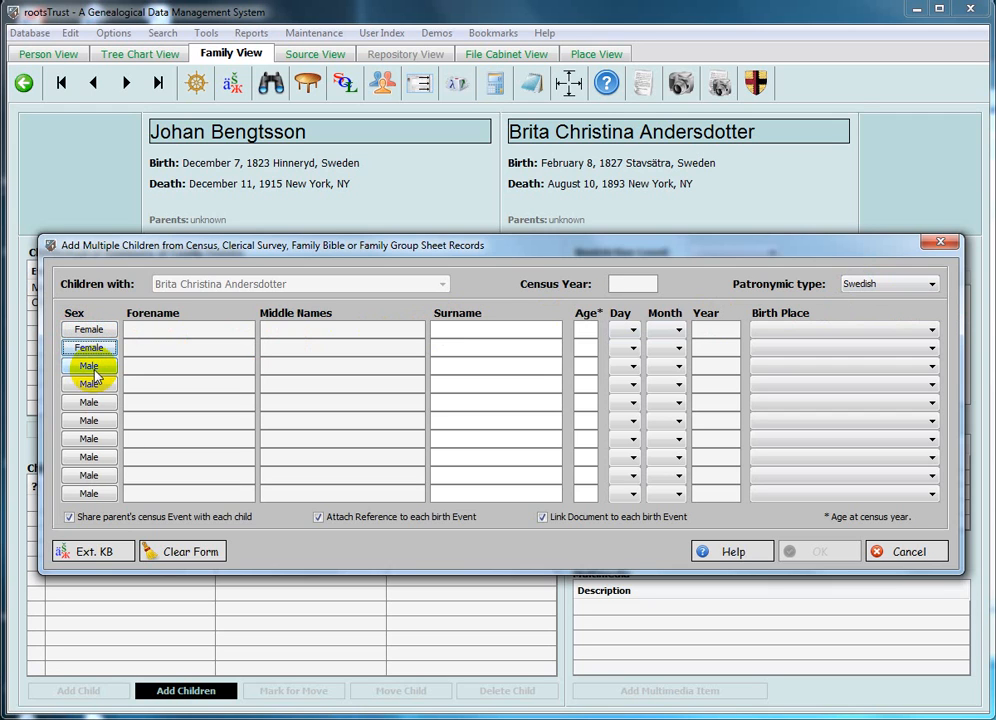
left_click(89, 366)
left_click(91, 384)
left_click(89, 402)
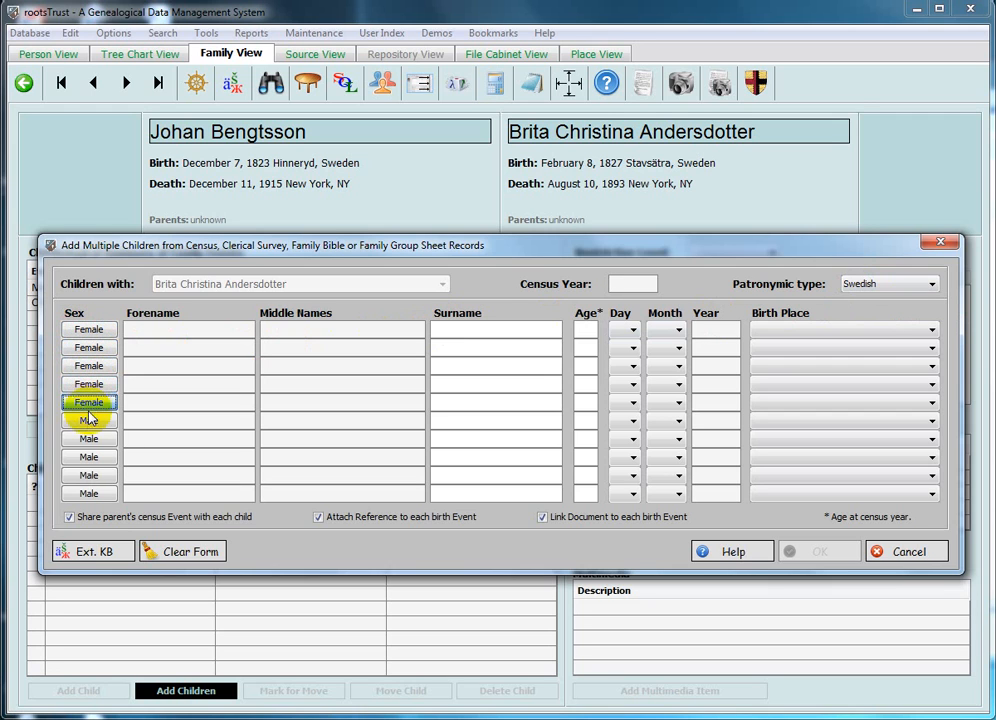
left_click(89, 420)
left_click(89, 439)
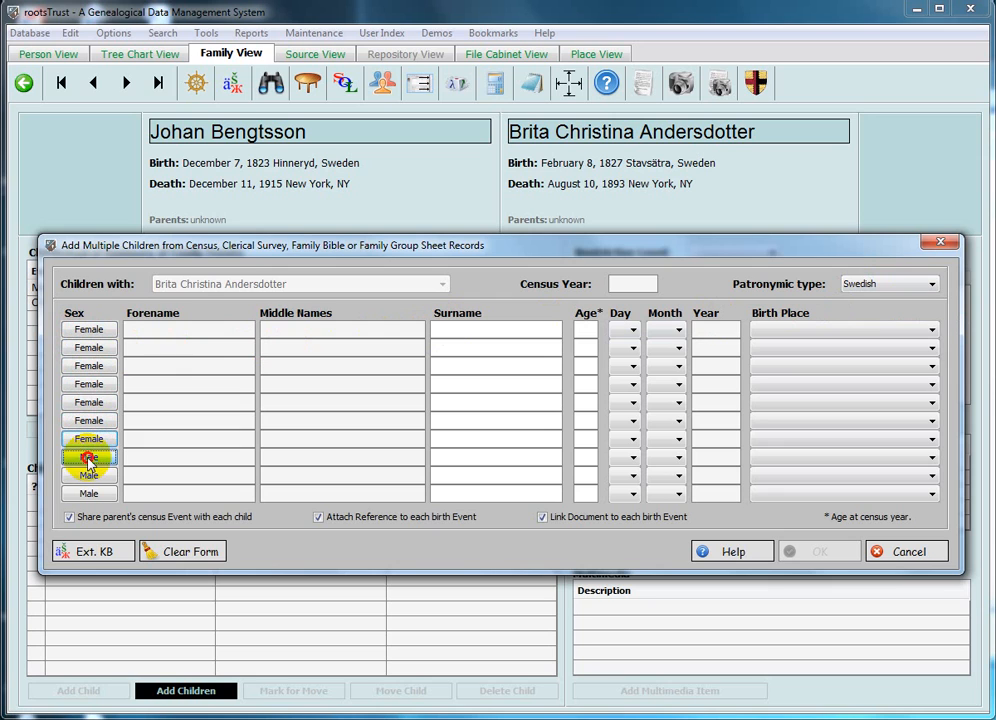
left_click(89, 476)
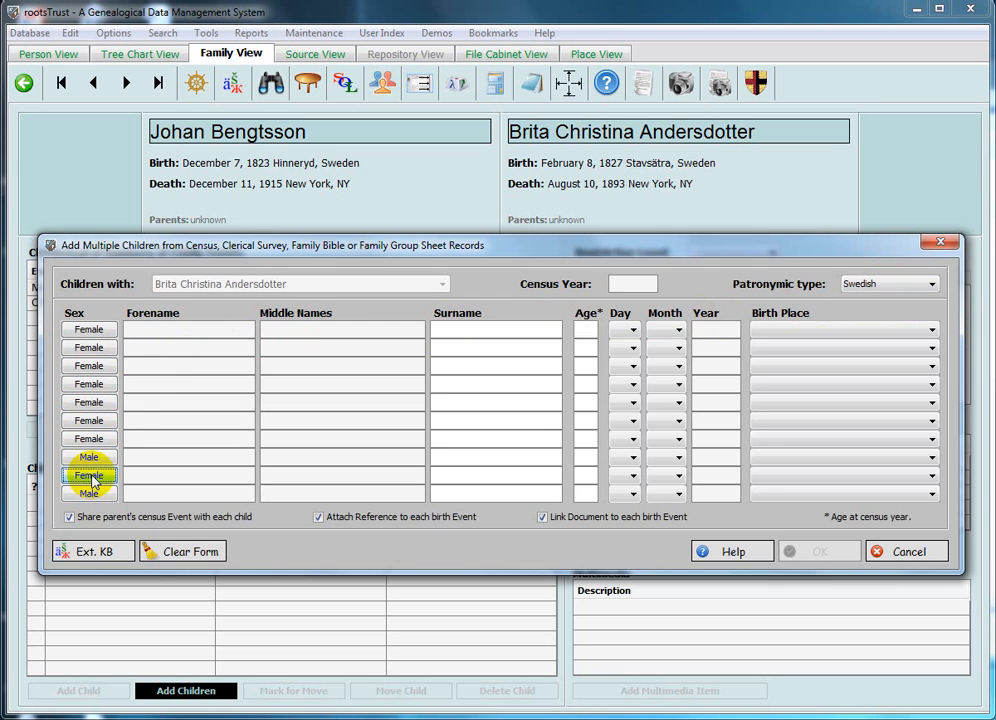
Step: Enter the first daughter's given names as written in the survey, spelling the first name with a double t
left_click(142, 328)
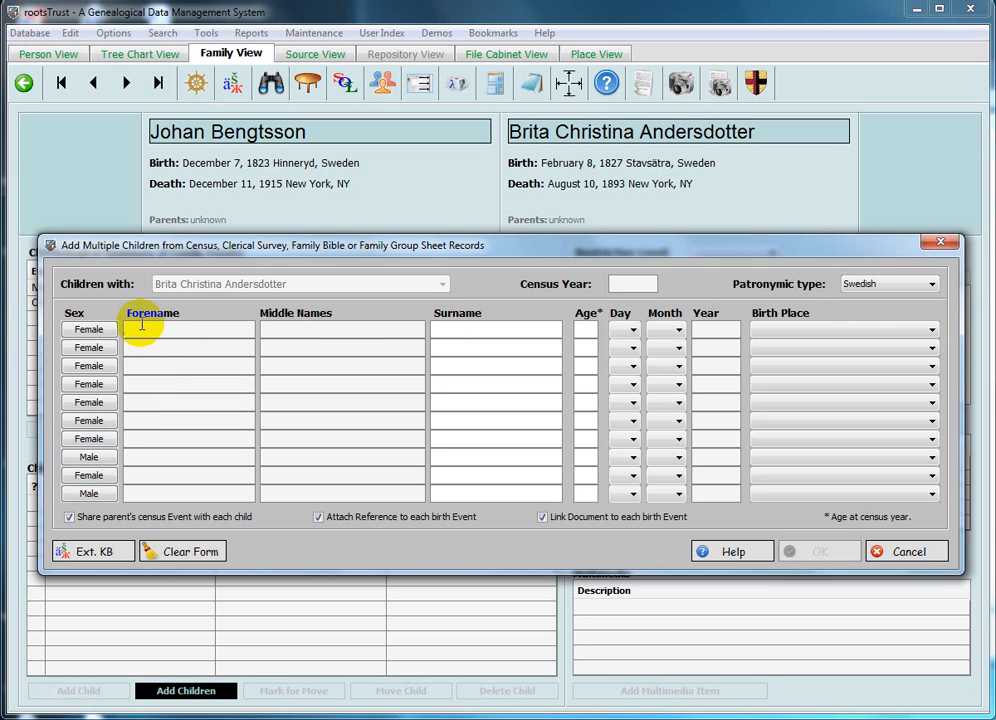
type("Br")
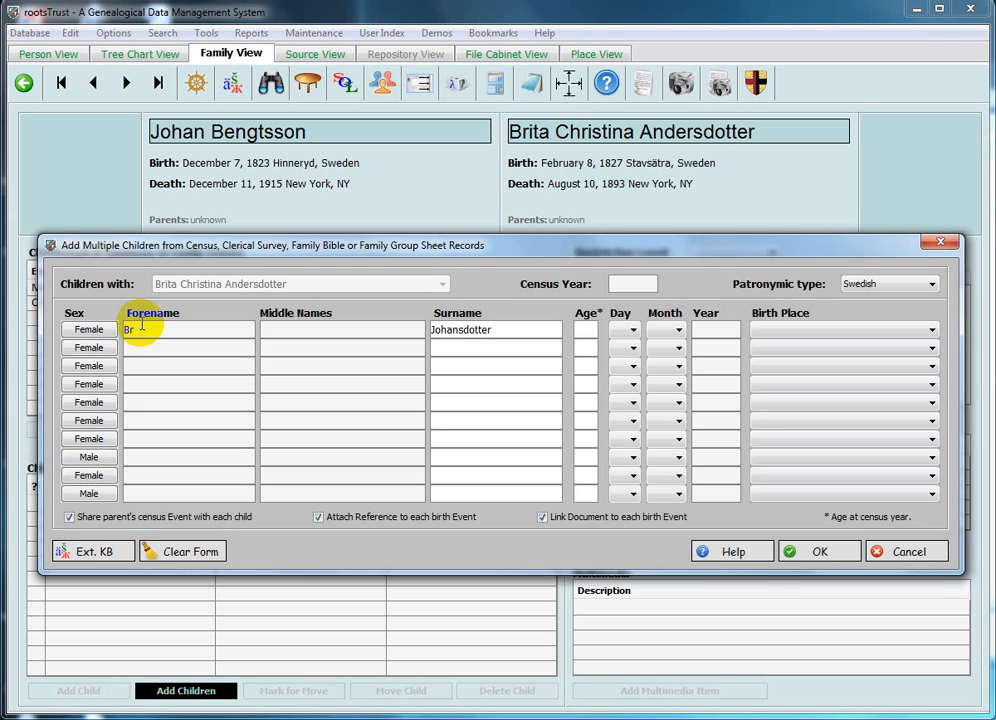
type("ita Augusta")
left_click(141, 330)
type("t")
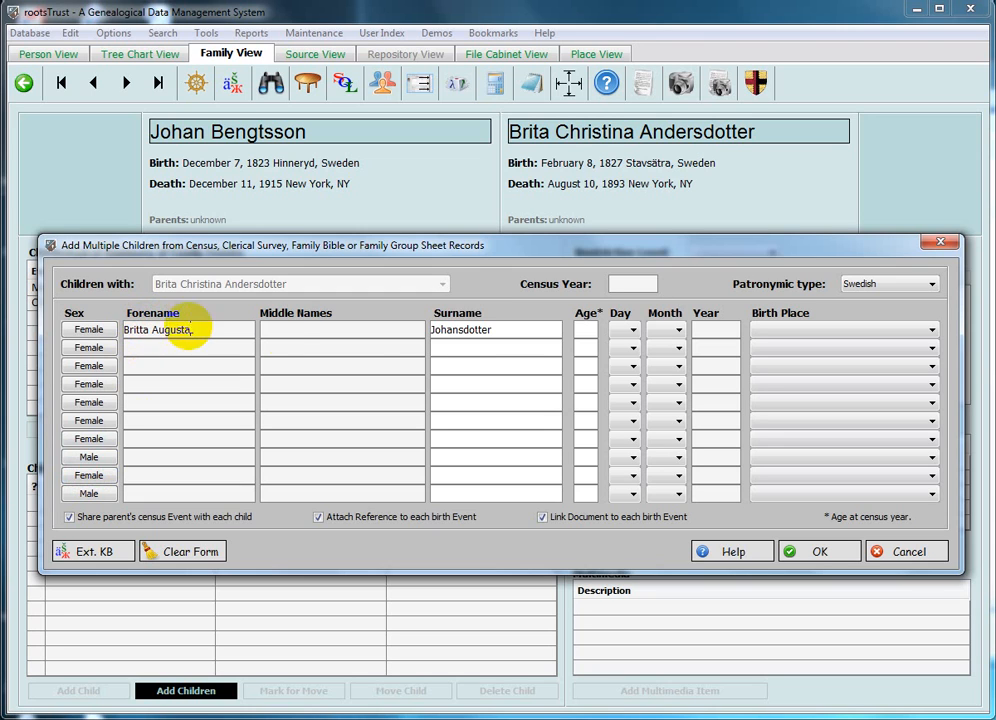
left_click(455, 332)
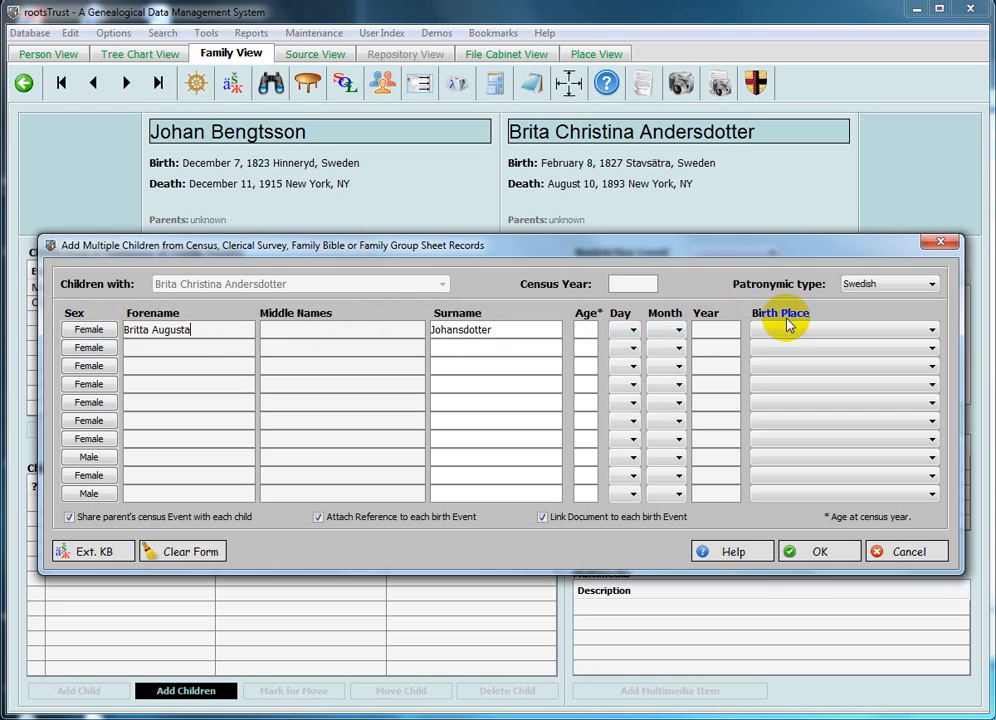
Step: Enter the first daughter's day, month and year of birth from the survey record
left_click(680, 334)
left_click(656, 440)
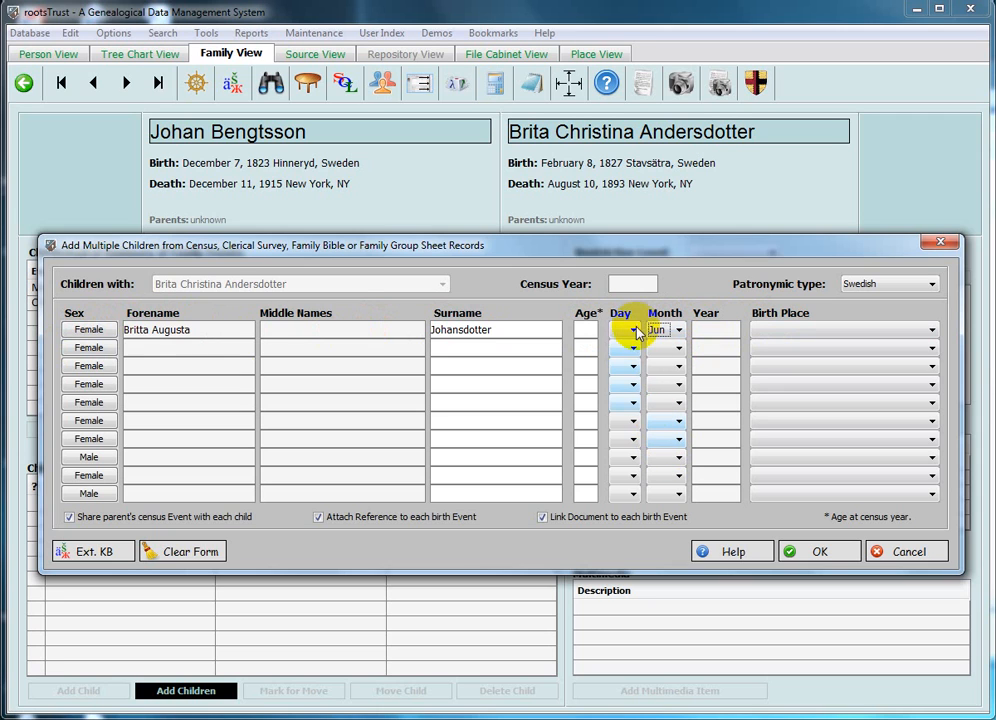
left_click(637, 331)
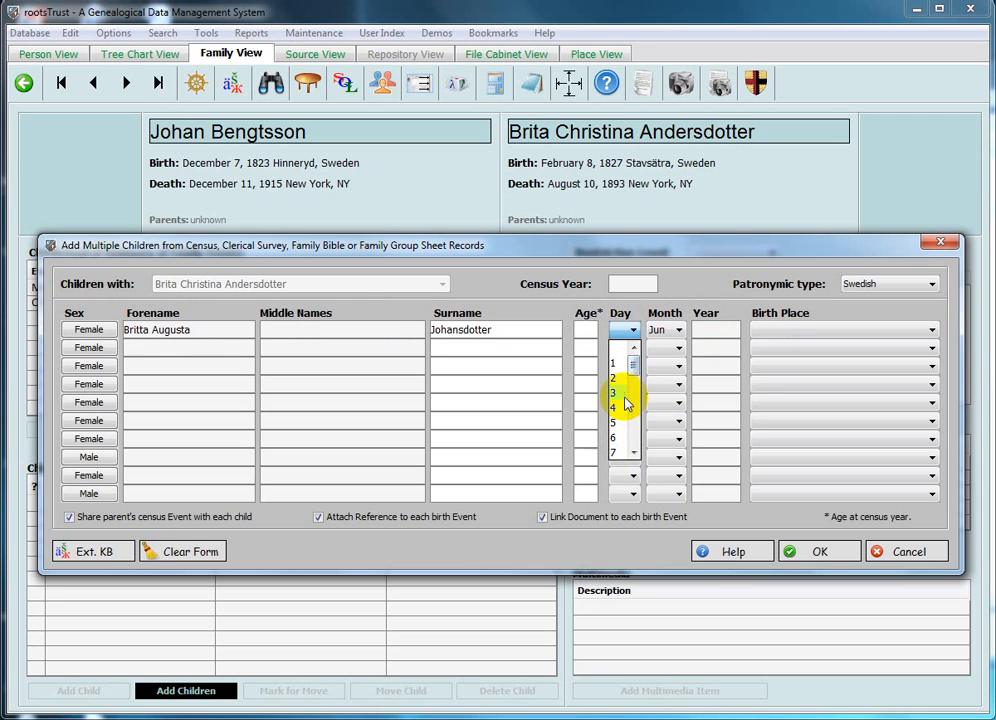
scroll(624, 400, "down", 3)
left_click(618, 351)
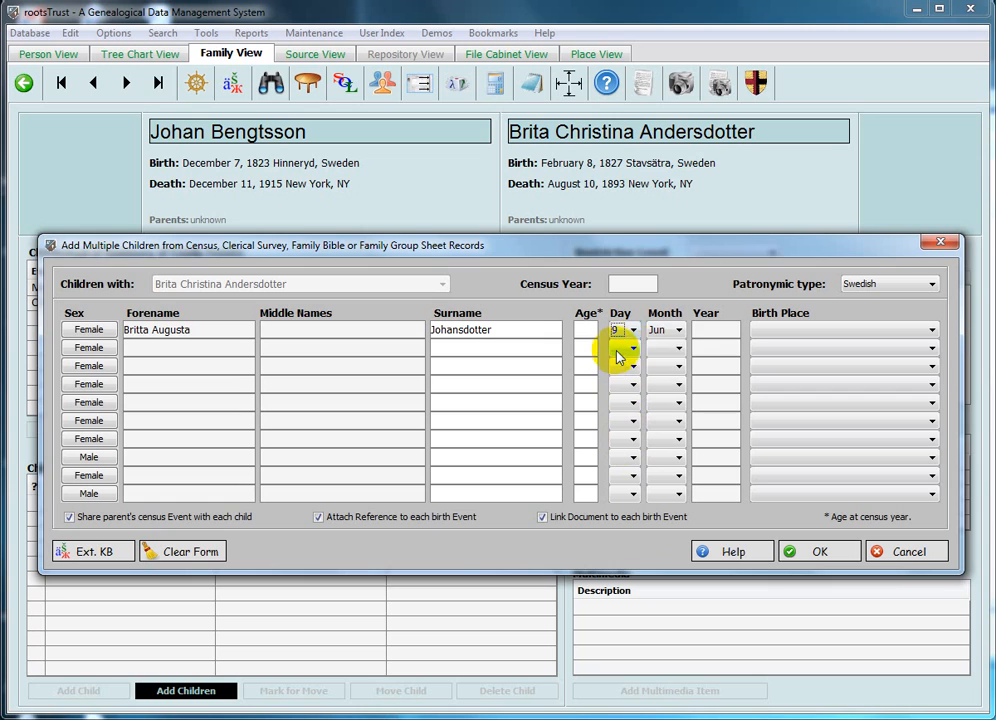
left_click(701, 331)
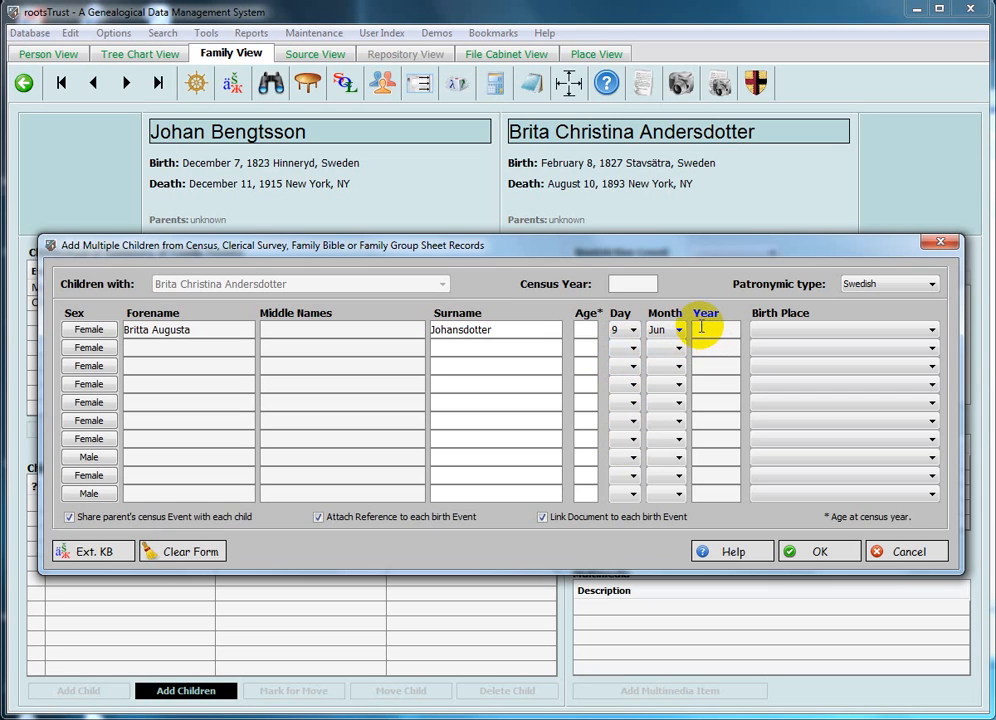
type("1847")
Step: Set the first daughter's birth place to Stavsätra, Sweden
left_click(836, 331)
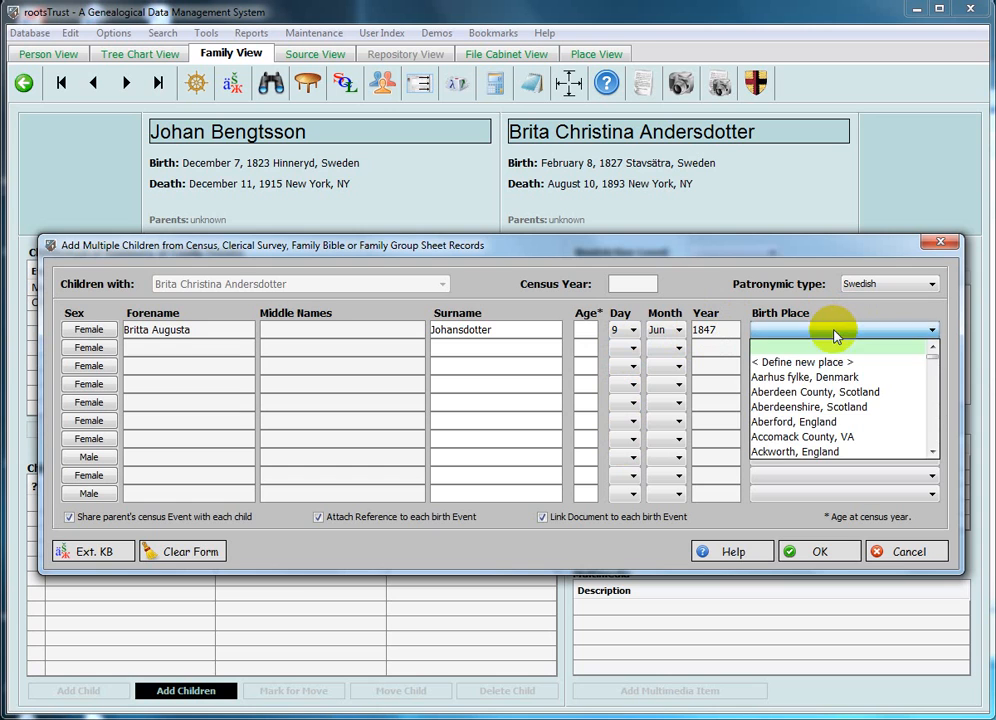
type("Stavanger amt, Norway")
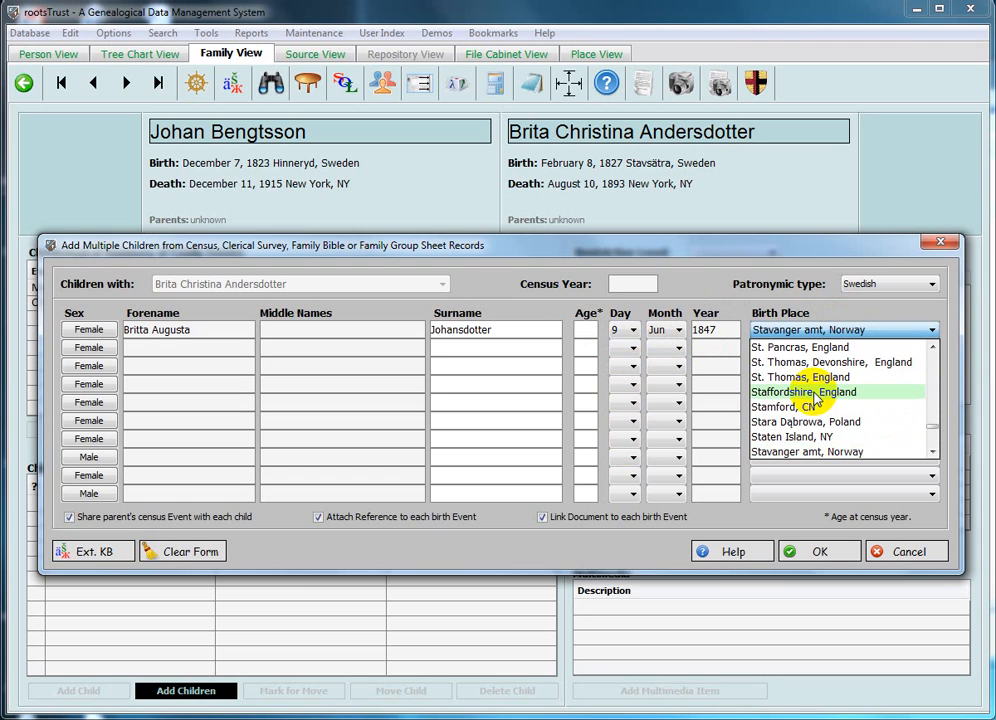
scroll(816, 397, "down", 2)
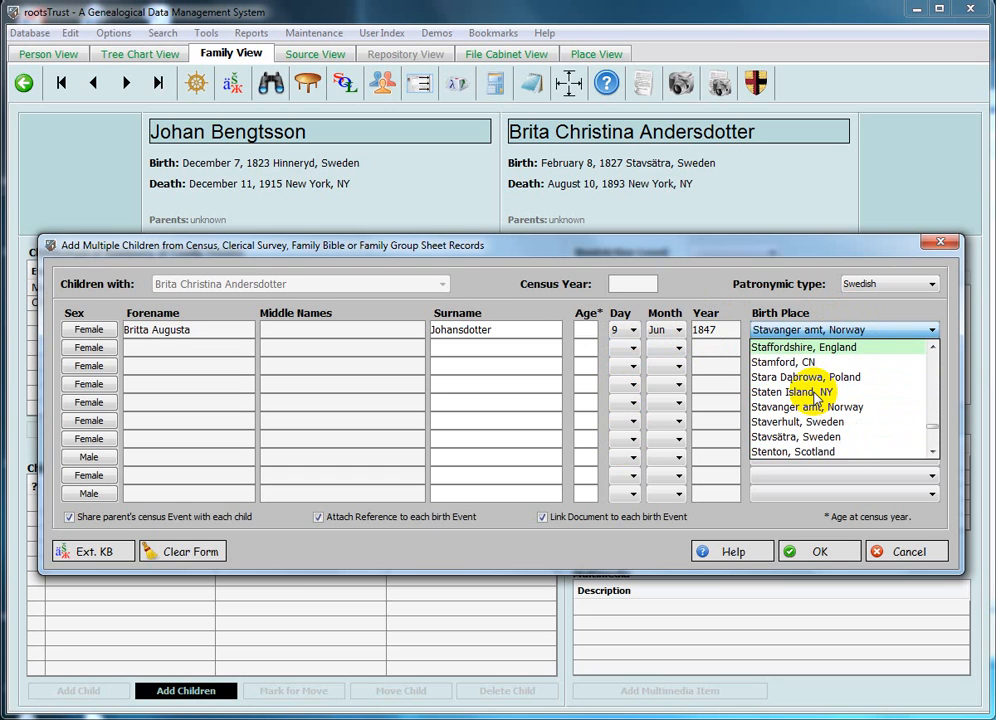
scroll(816, 397, "down", 3)
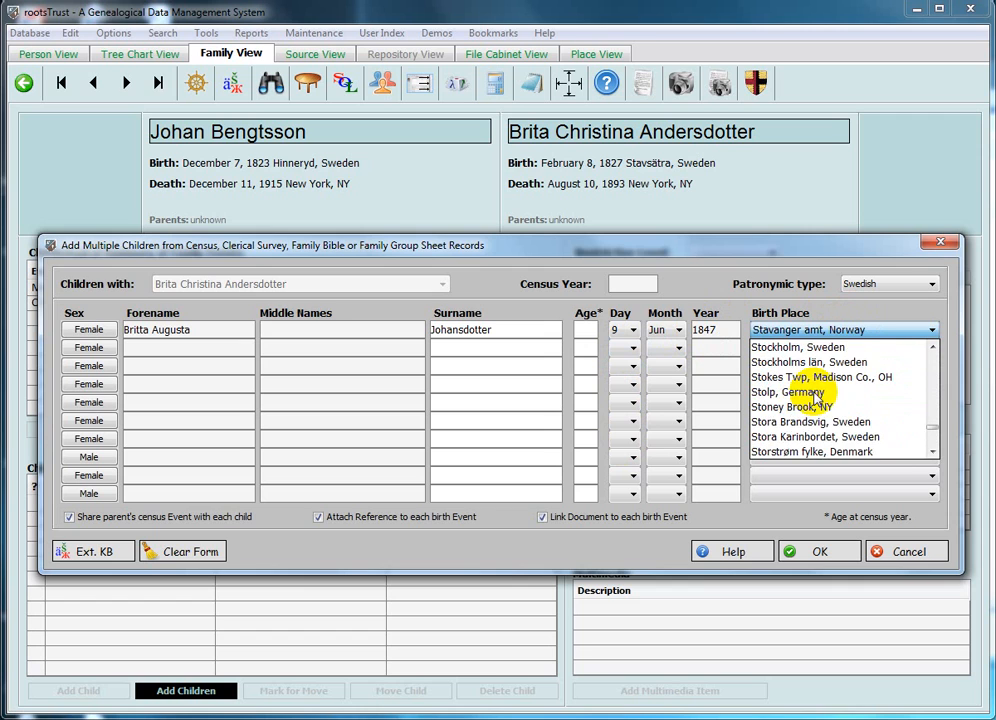
scroll(816, 397, "up", 3)
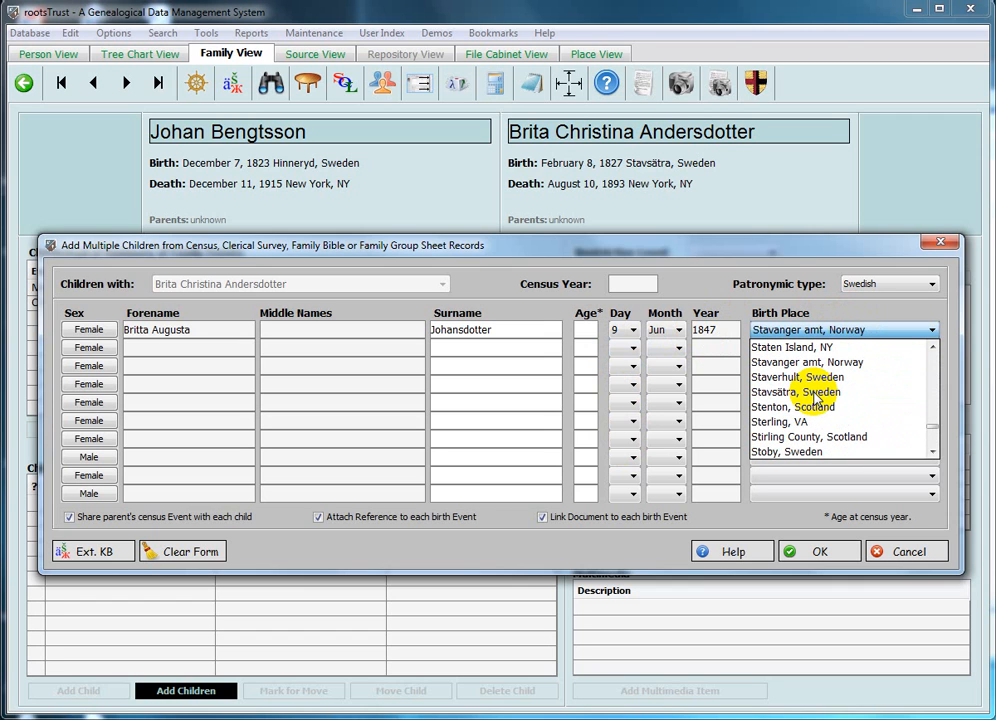
left_click(790, 392)
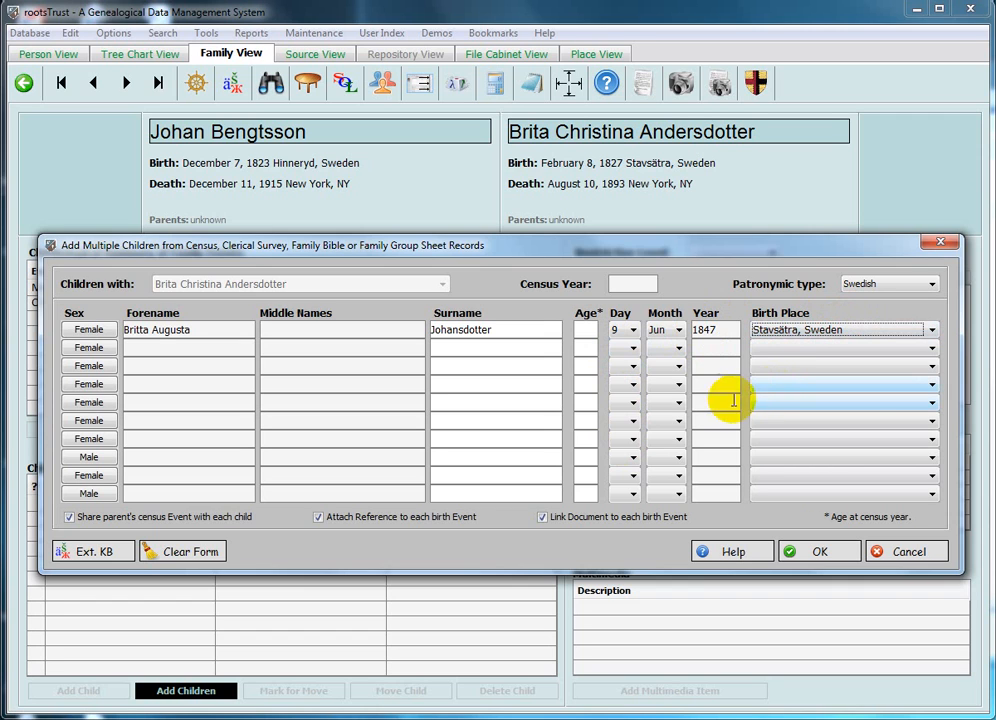
Step: Try the second child as Male with the placeholder forename sdsd, clear the forename and restore the sex to Female
left_click(88, 348)
left_click(136, 348)
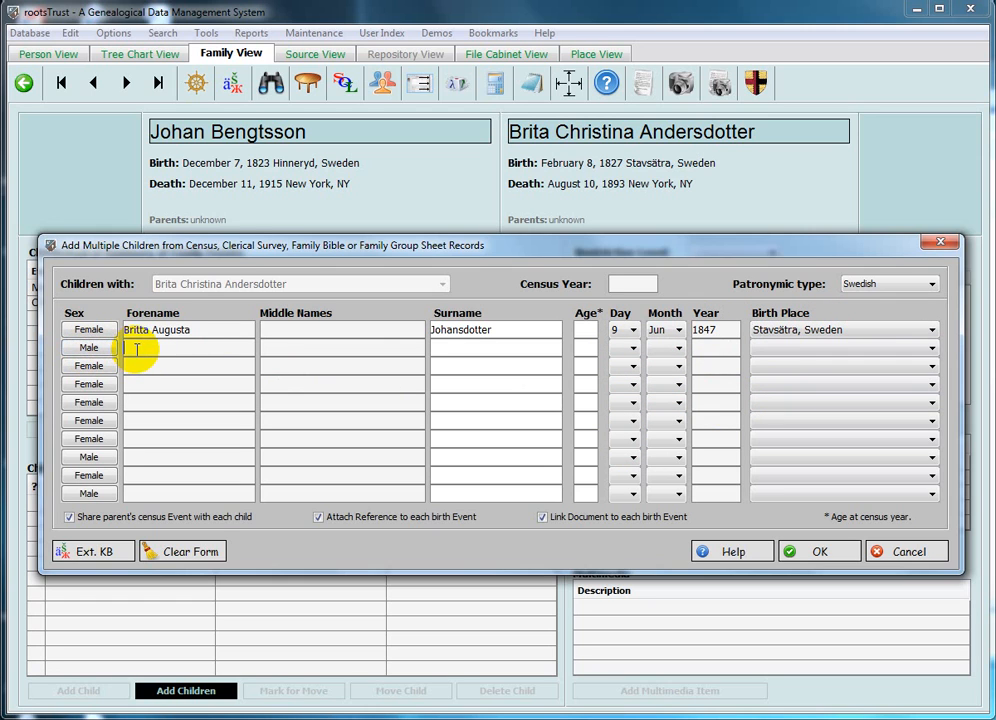
type("sdsd")
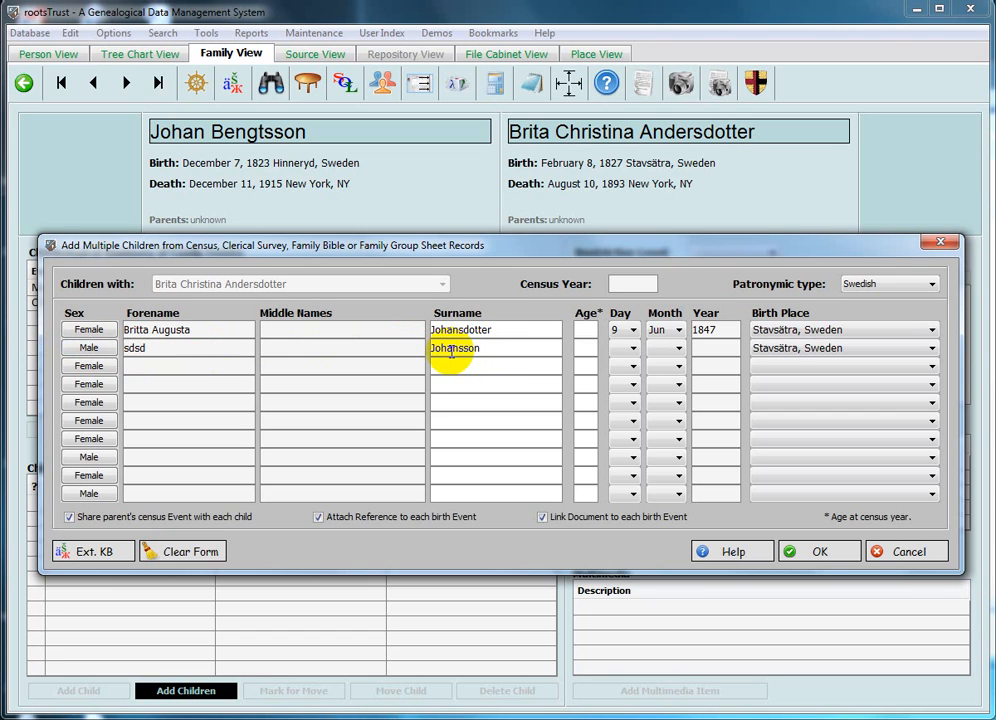
left_click_drag(151, 348, 110, 348)
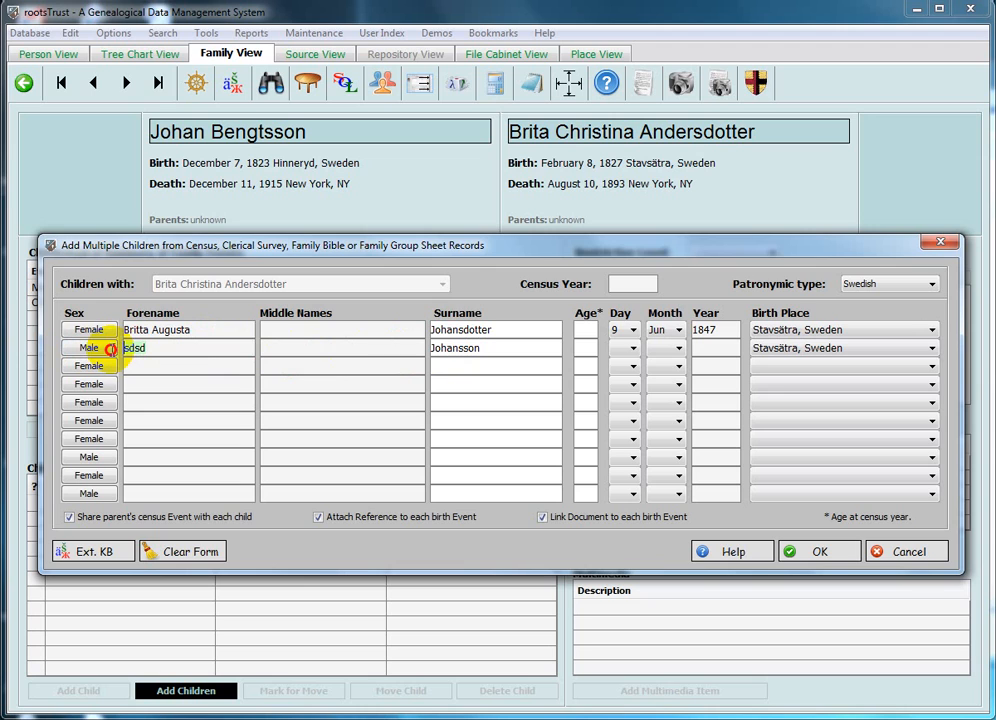
key("BackSpace")
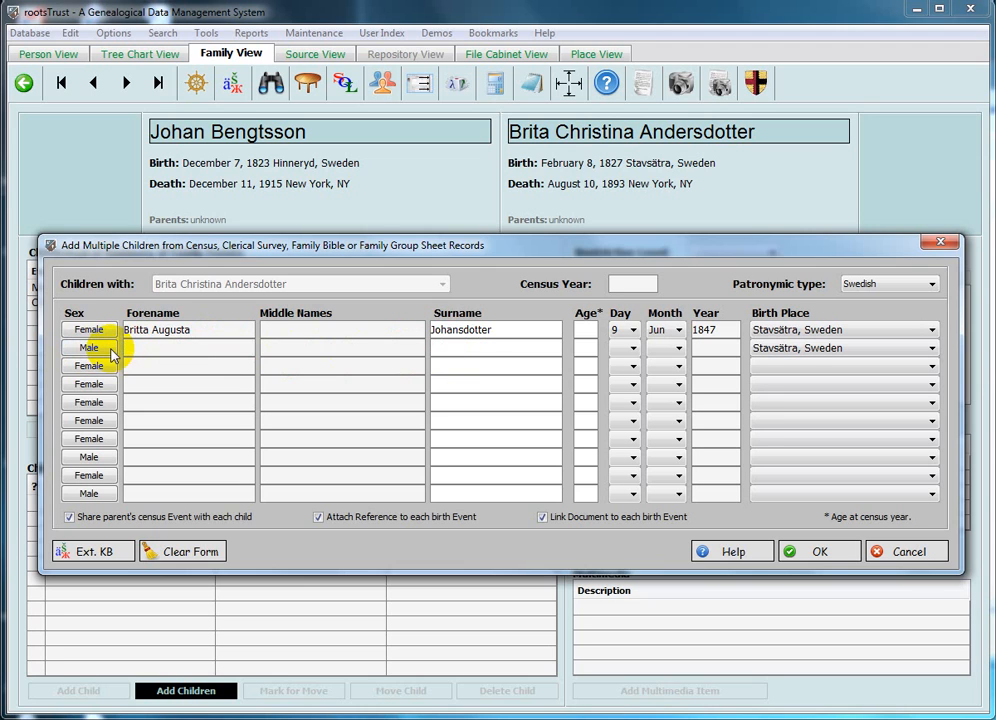
left_click(78, 348)
Step: Enter the second daughter's two given names in the forename column as written in the survey
left_click(155, 347)
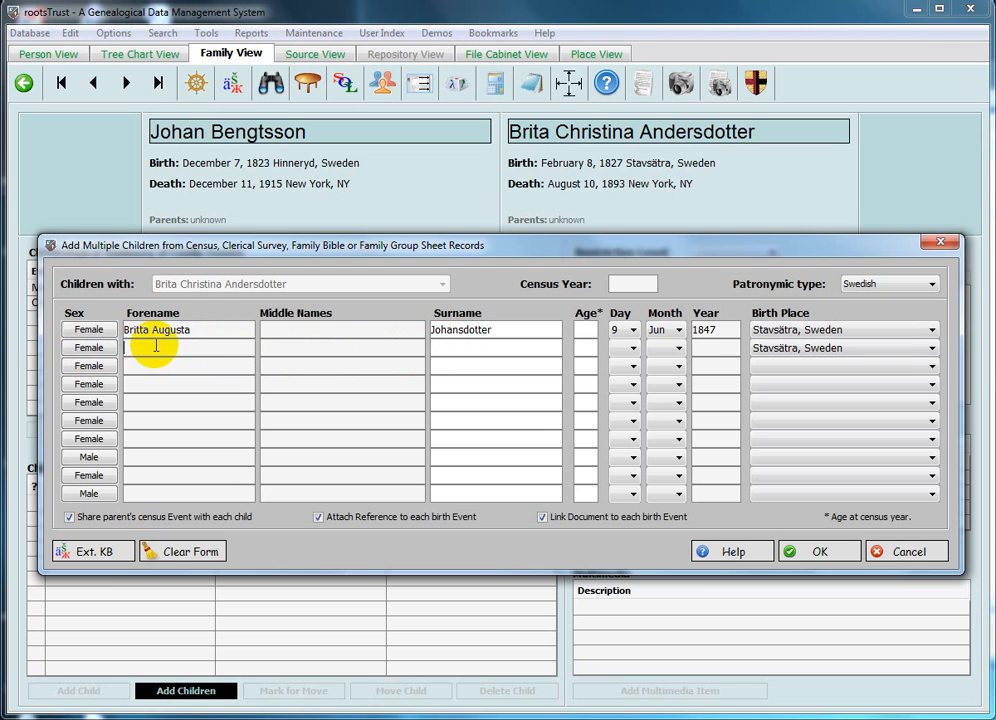
type("Jop")
key("BackSpace")
type("handa")
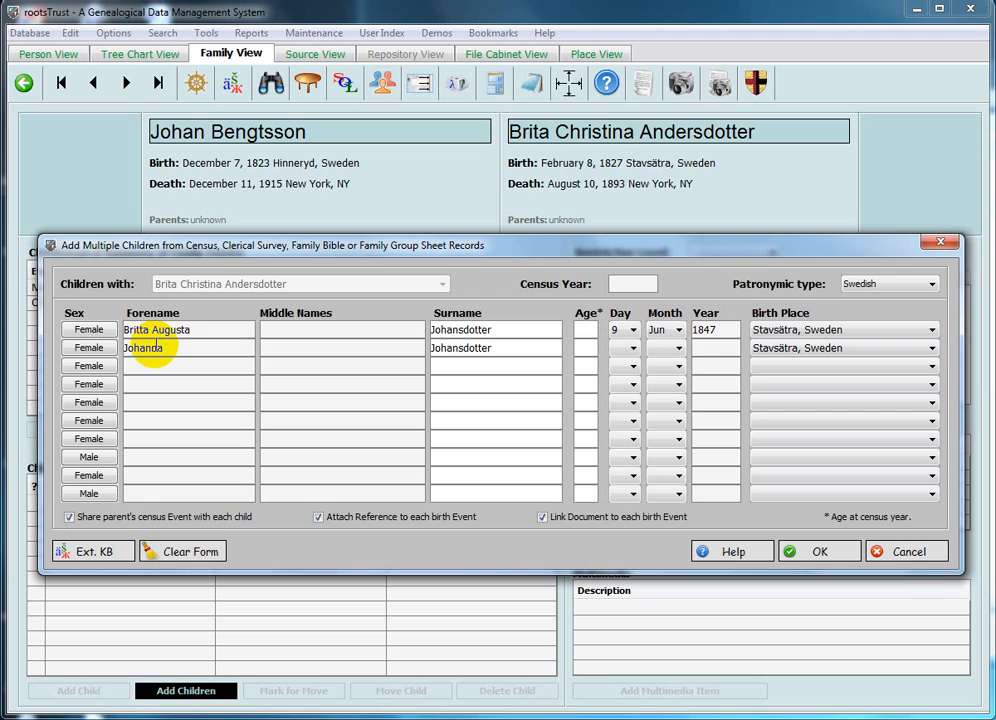
type(" Kristina")
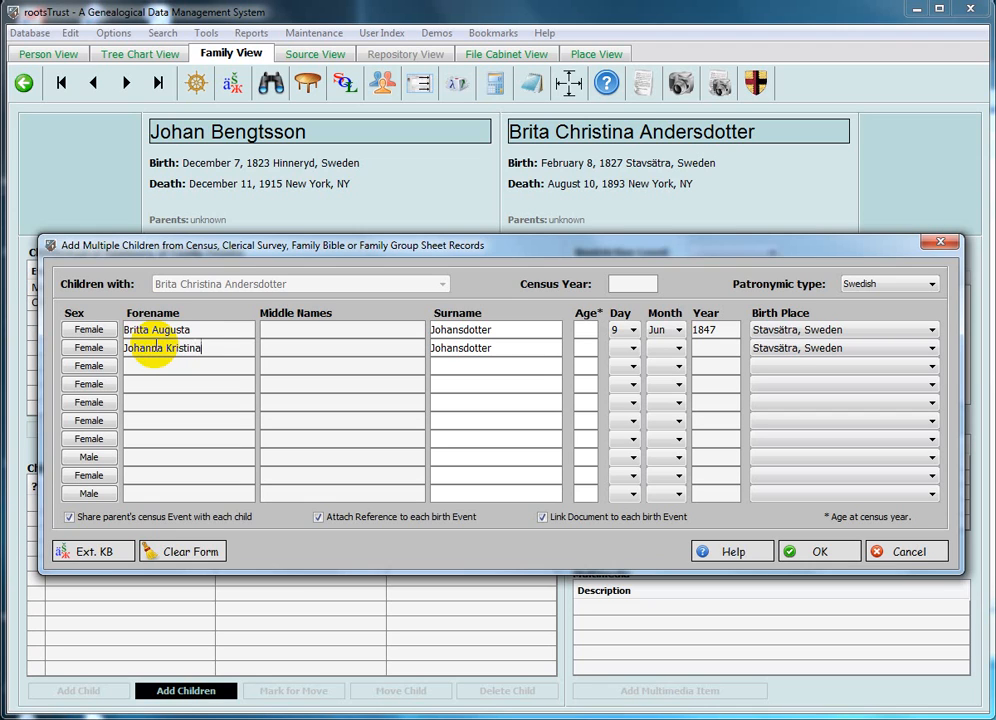
Step: Enter the second daughter's day, month and year of birth from the survey record
left_click(618, 352)
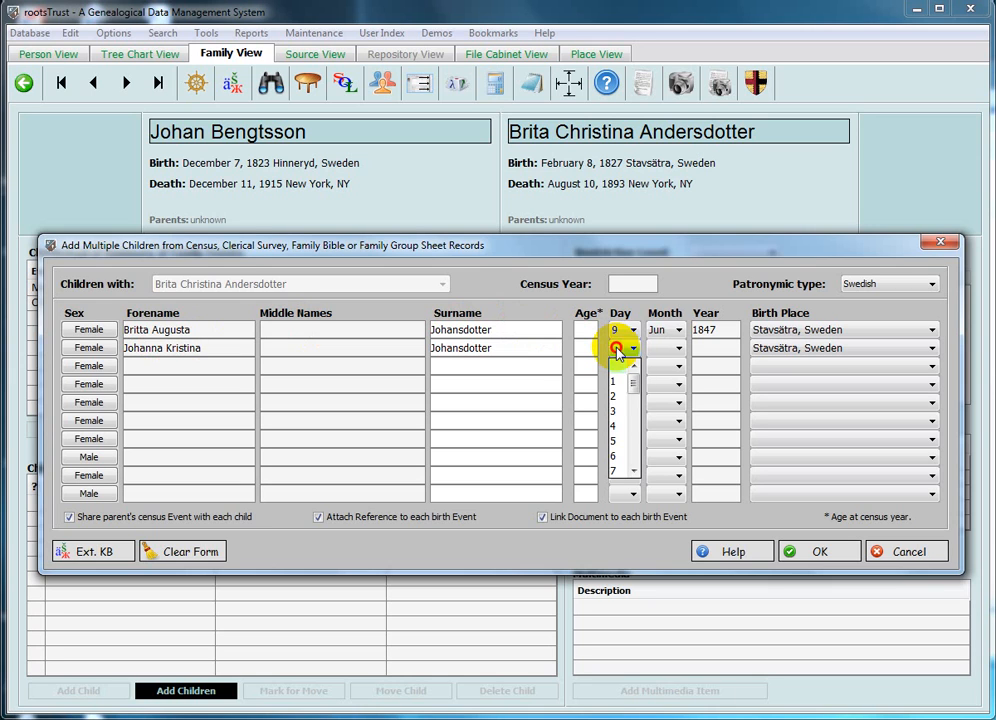
left_click(628, 391)
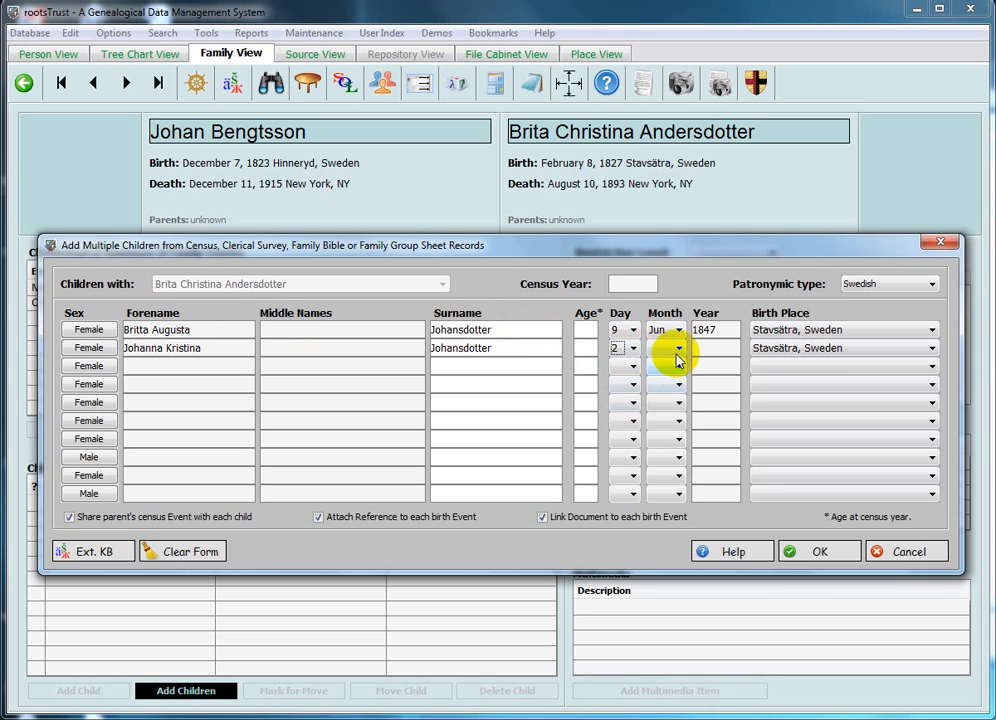
left_click(679, 348)
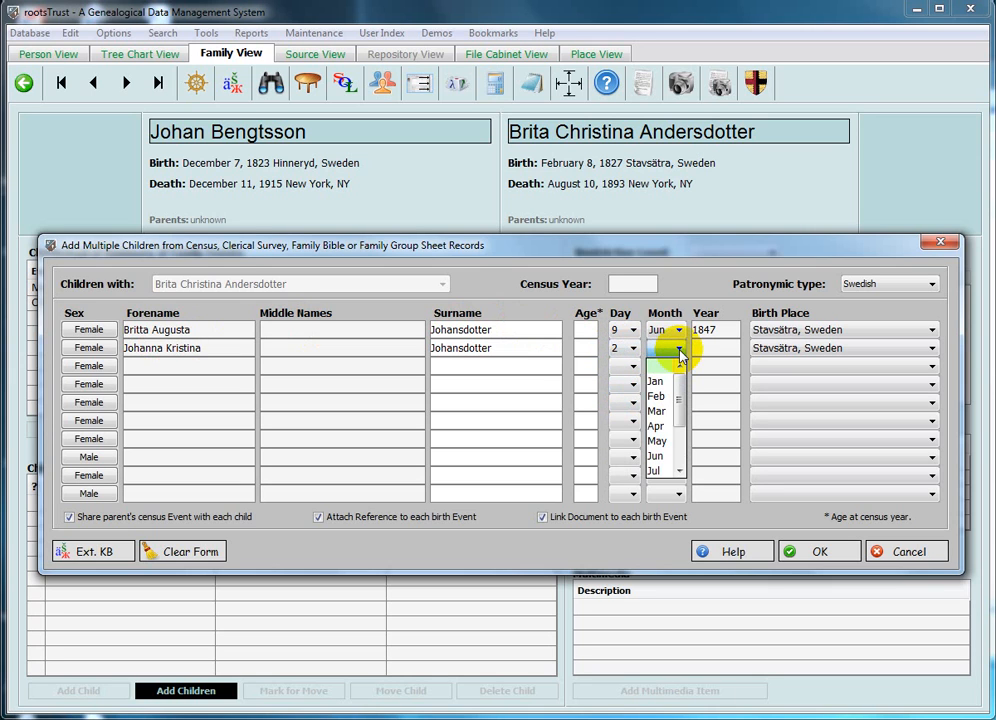
left_click(660, 440)
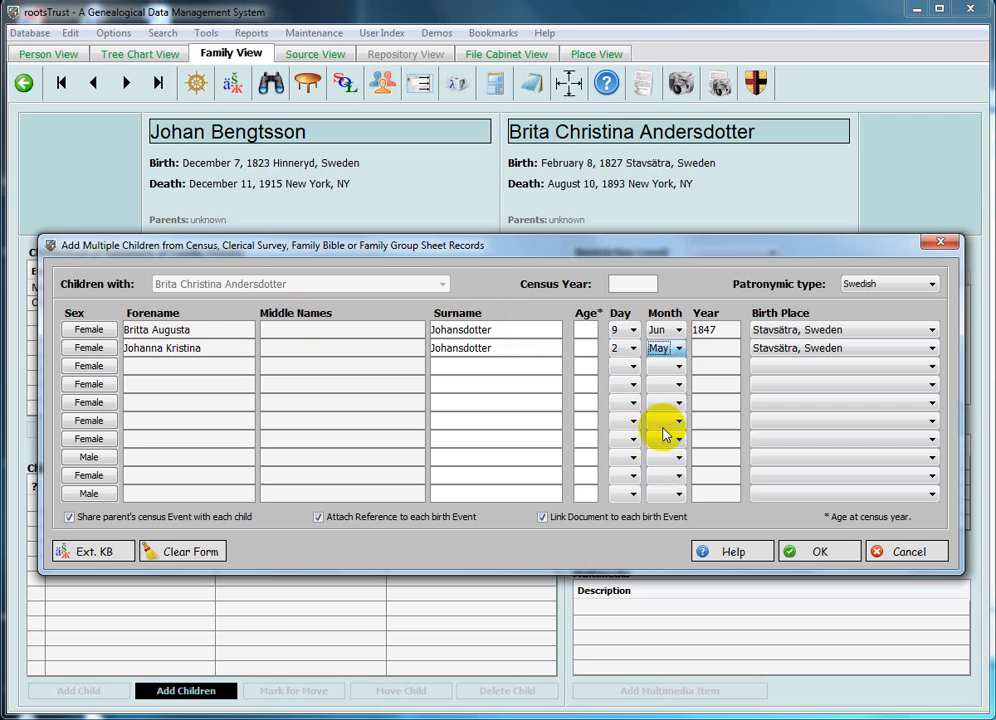
left_click(697, 345)
type("18")
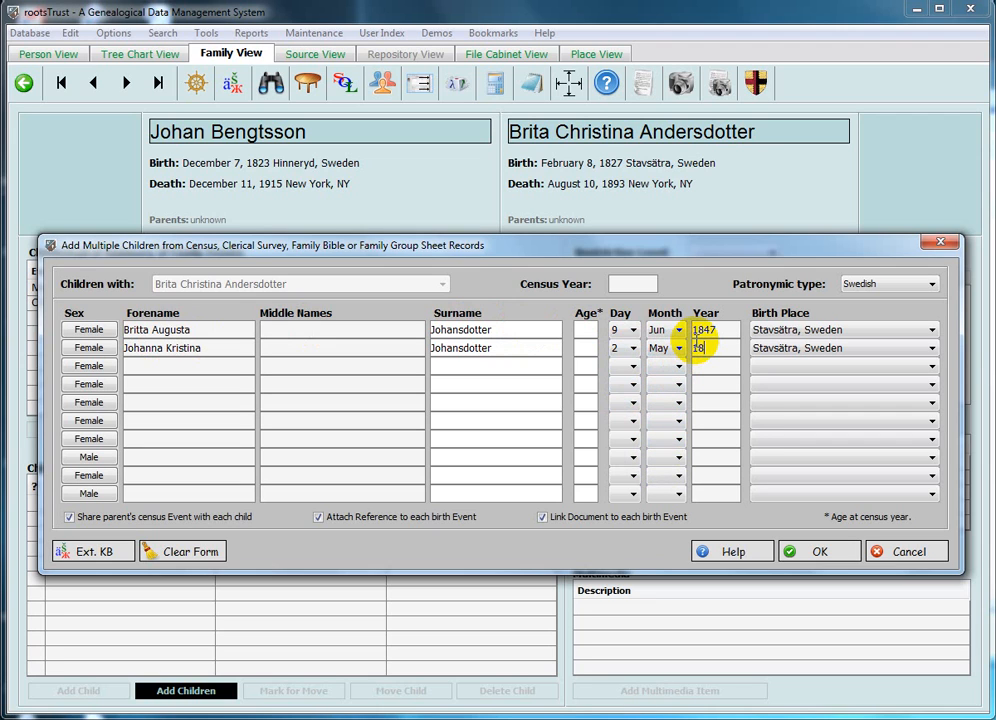
type("49")
Step: Enter the third daughter's single given name in the forename column of the third row
left_click(147, 368)
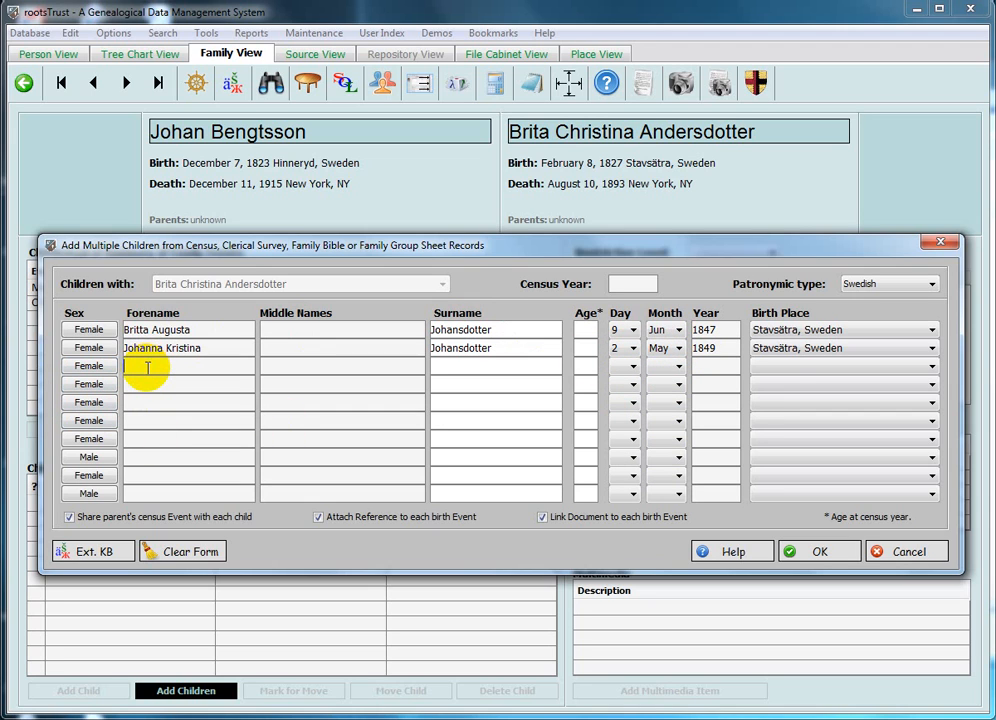
type("Carol")
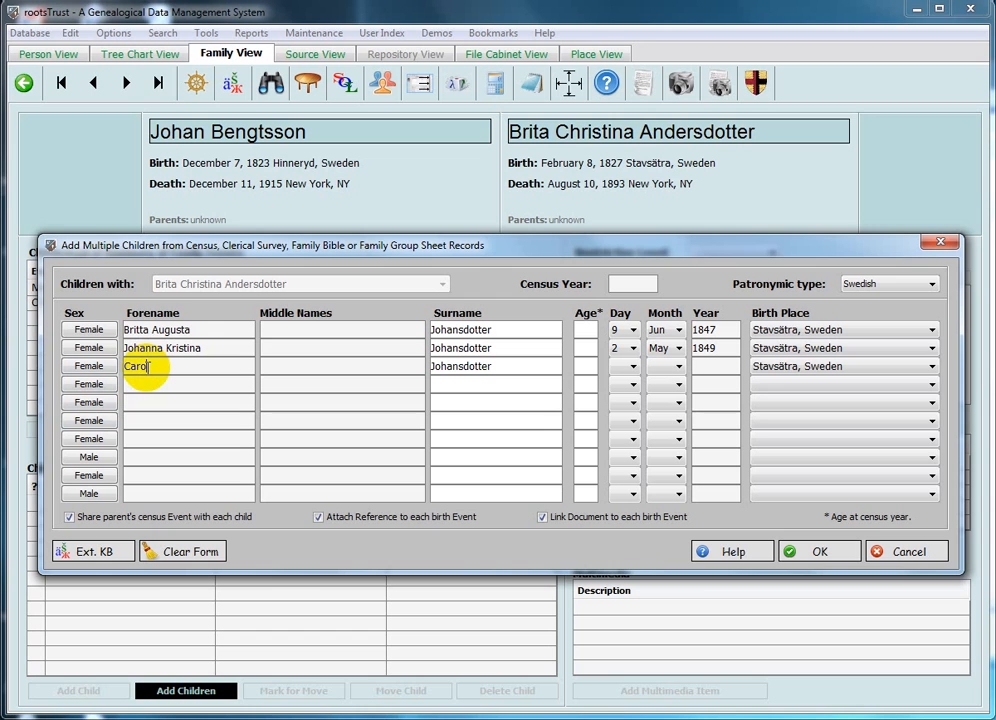
type("ina")
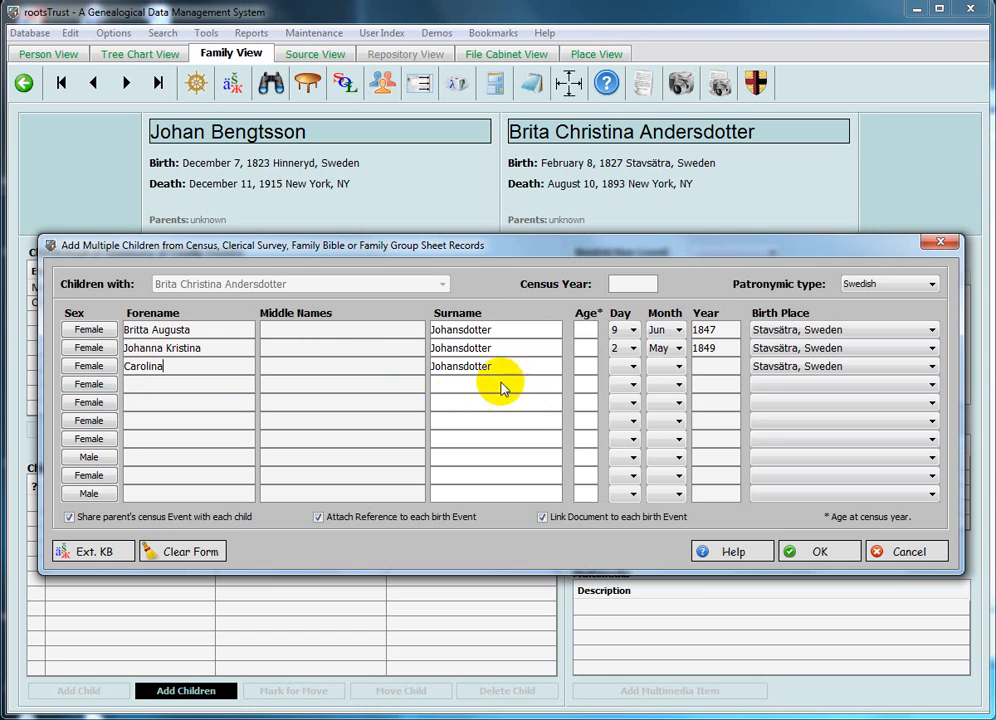
Step: Set the third daughter's day and month of birth from the survey record
left_click(637, 368)
scroll(622, 396, "down", 3)
scroll(622, 440, "down", 2)
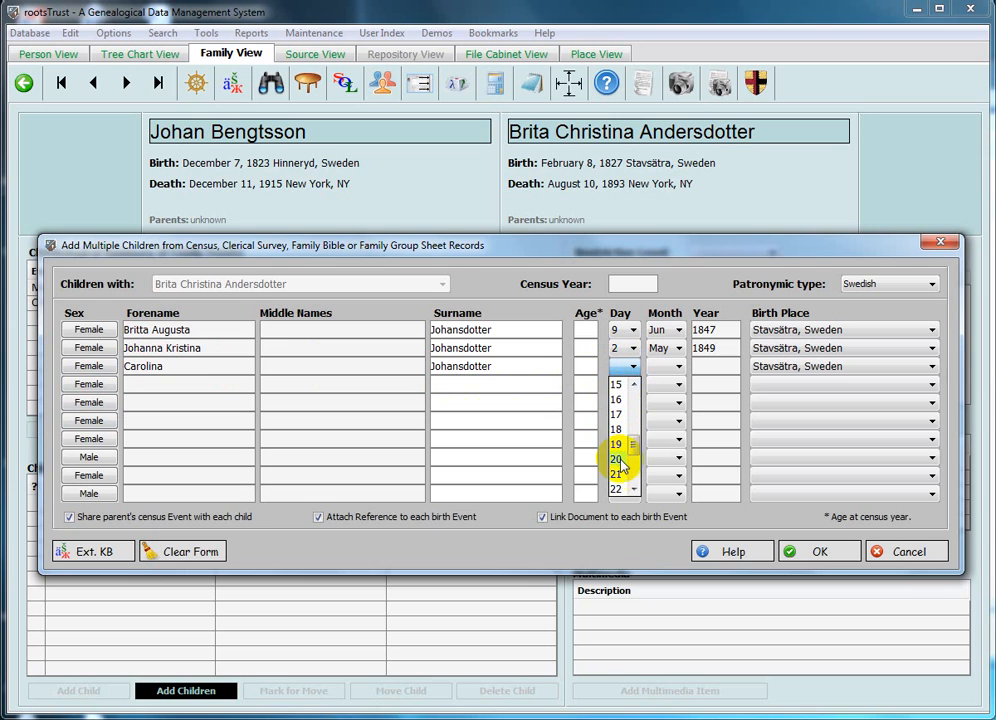
scroll(618, 462, "down", 1)
left_click(617, 459)
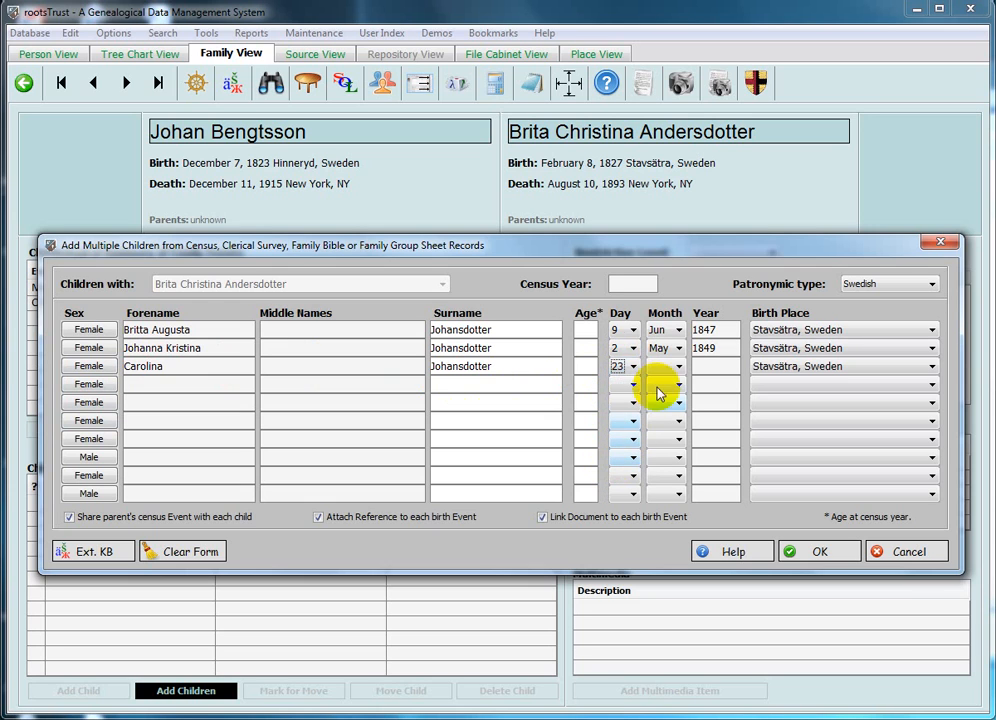
left_click(660, 366)
key("s")
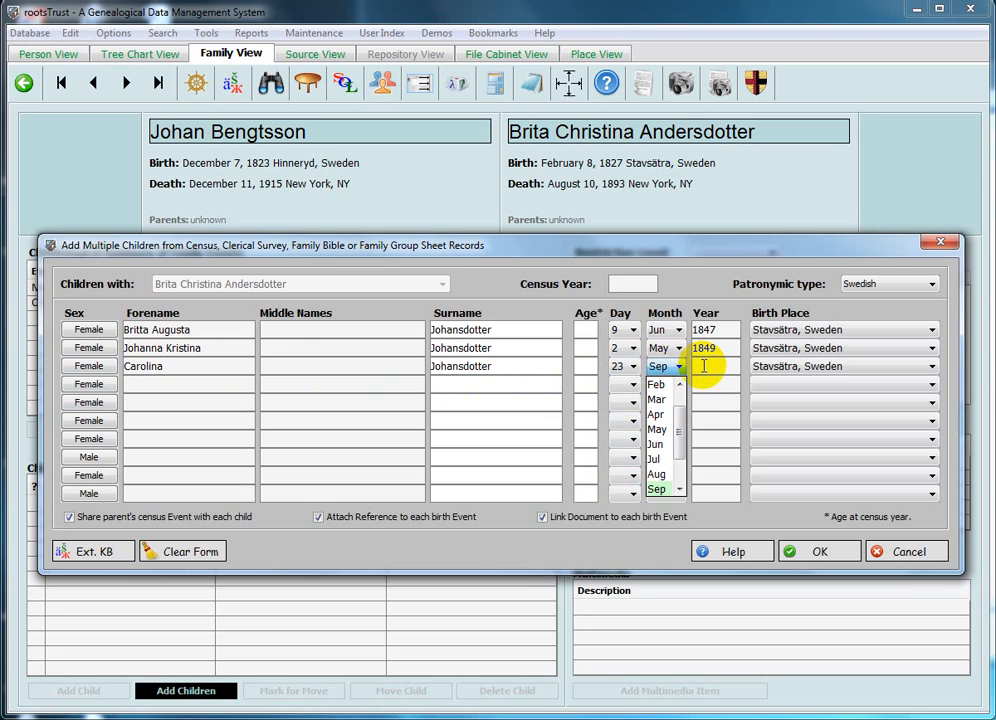
key("Return")
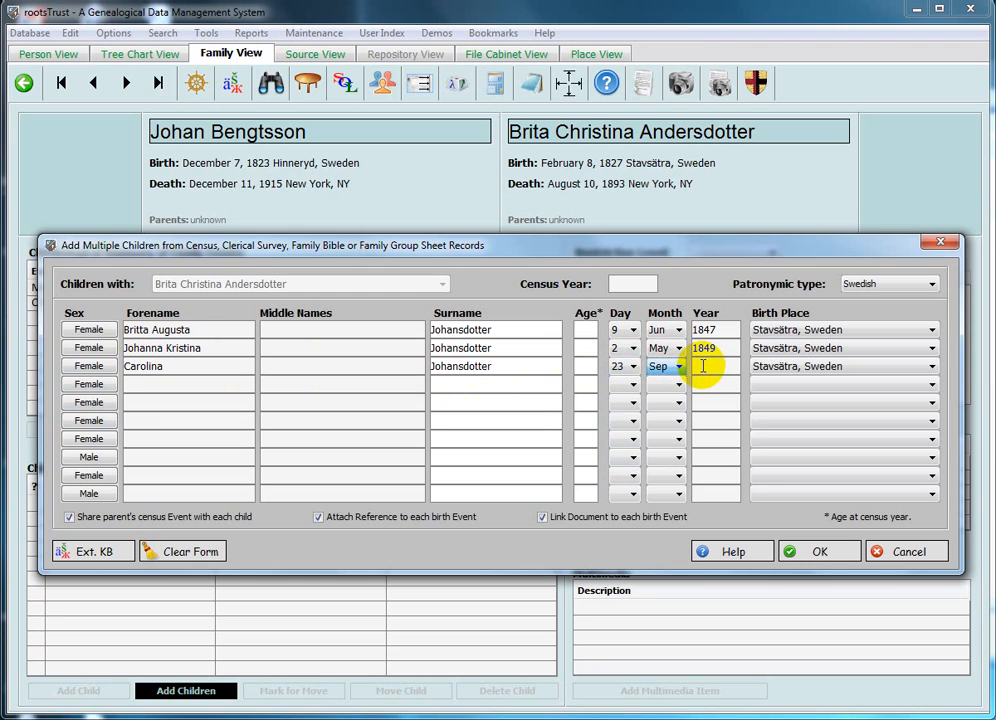
Step: Enter the fourth daughter's two given names in the forename column of the fourth row
left_click(131, 383)
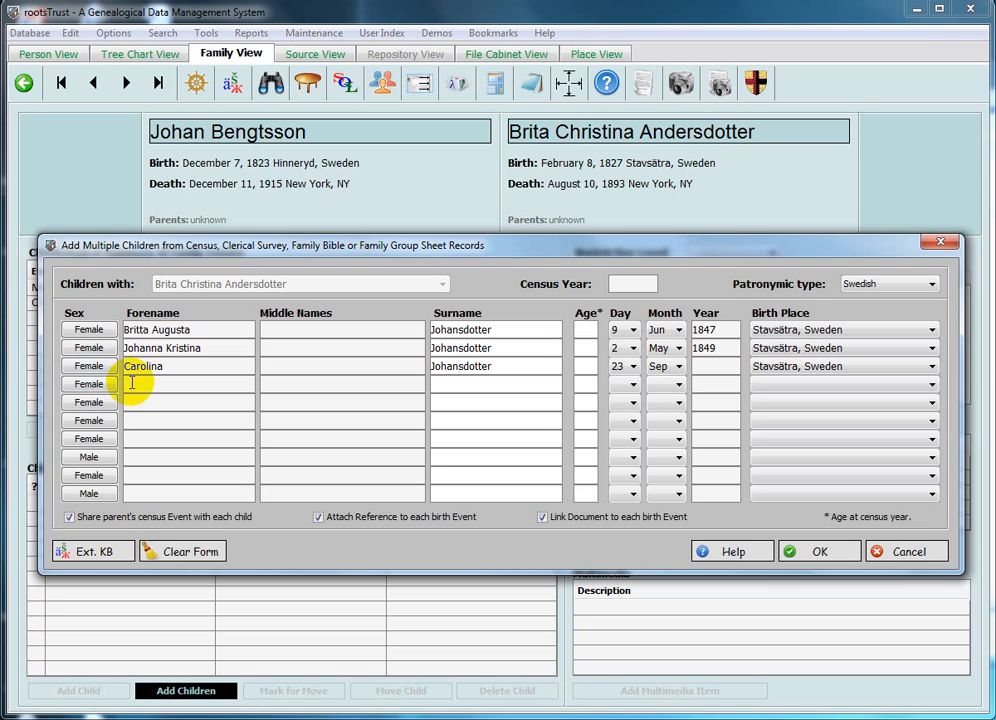
type("Ida M")
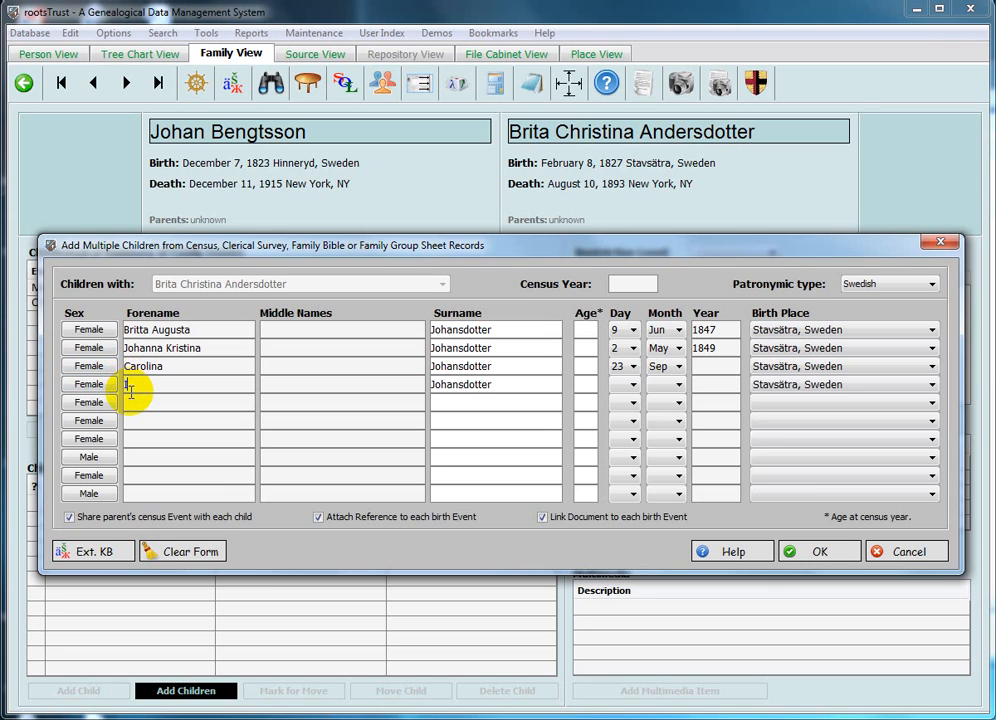
type("athilda")
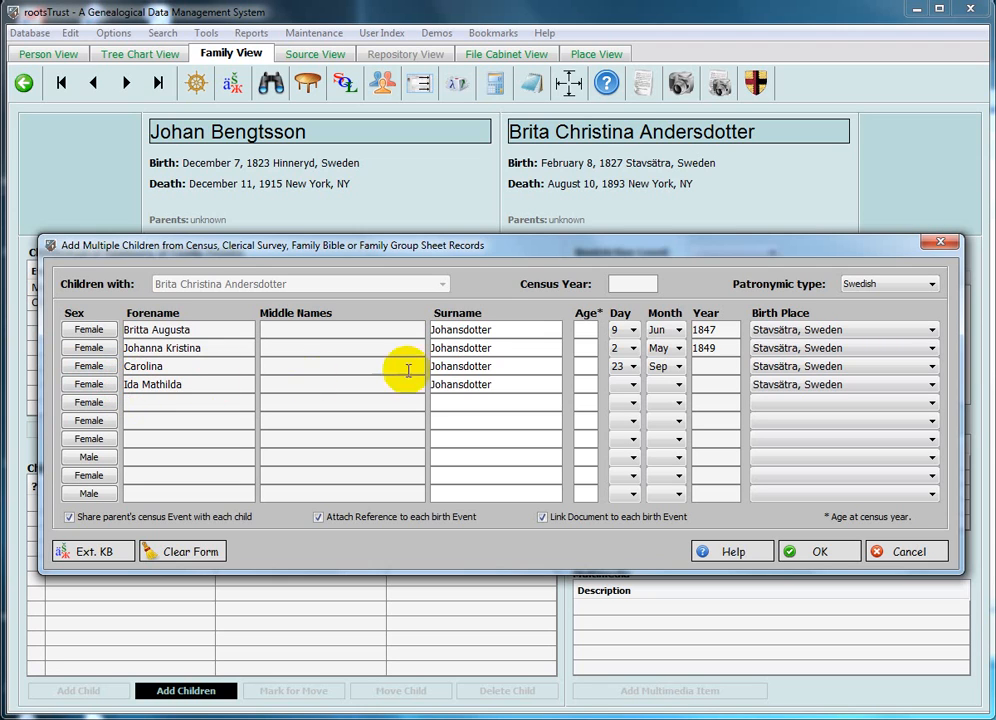
Step: Enter the fourth daughter's day, month and year of birth, and fill in the third daughter's missing year of birth
left_click(633, 389)
scroll(625, 412, "down", 2)
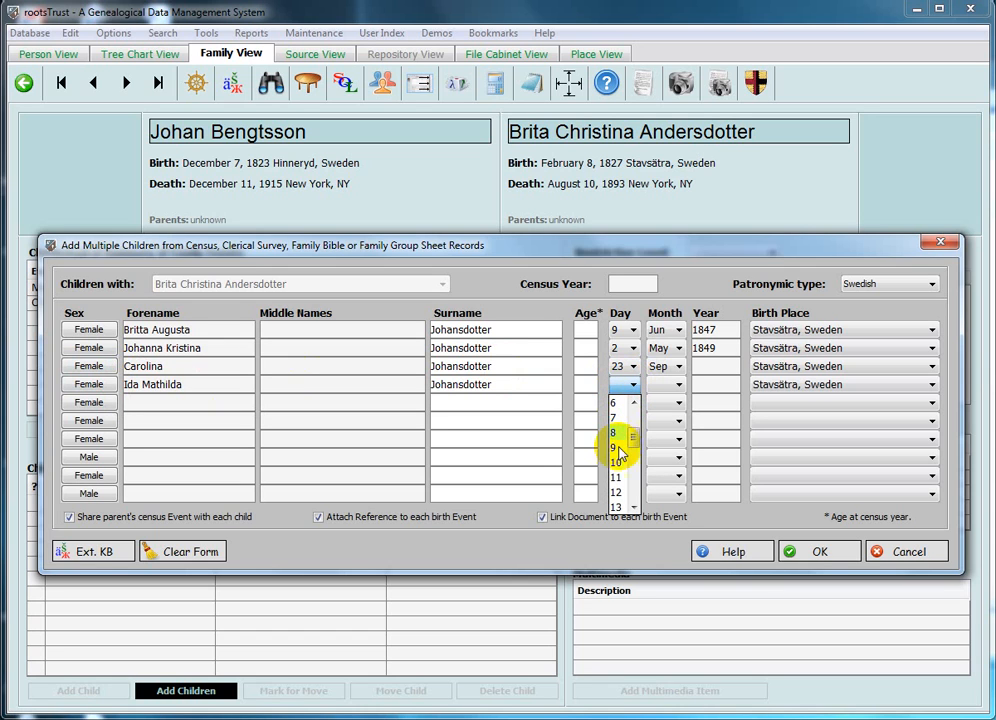
left_click(618, 492)
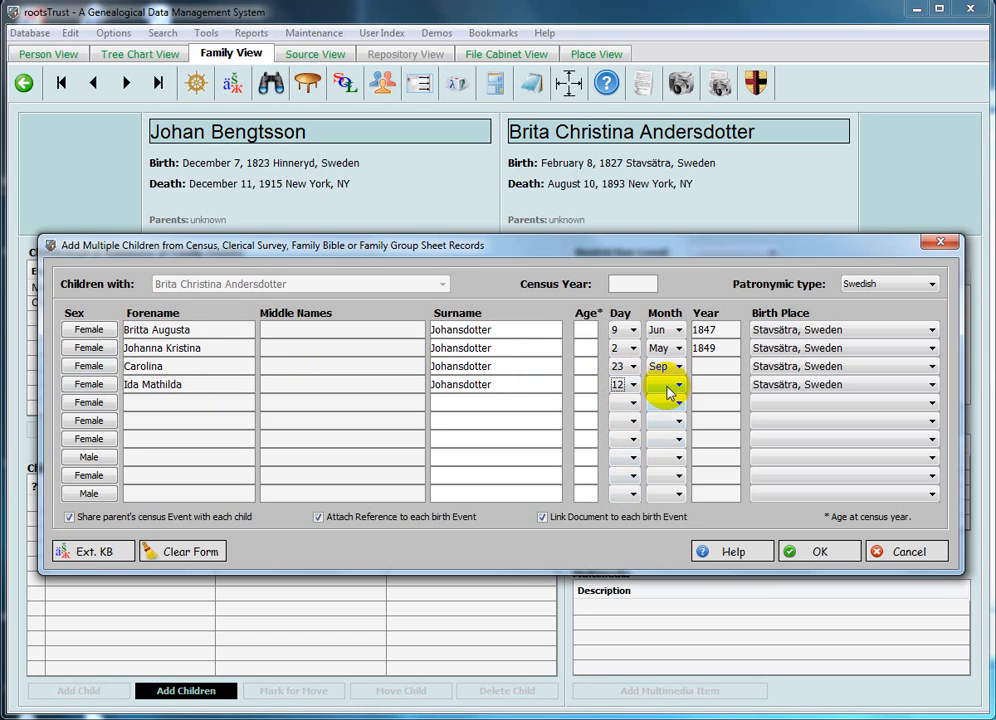
left_click(669, 391)
key("f")
left_click(708, 386)
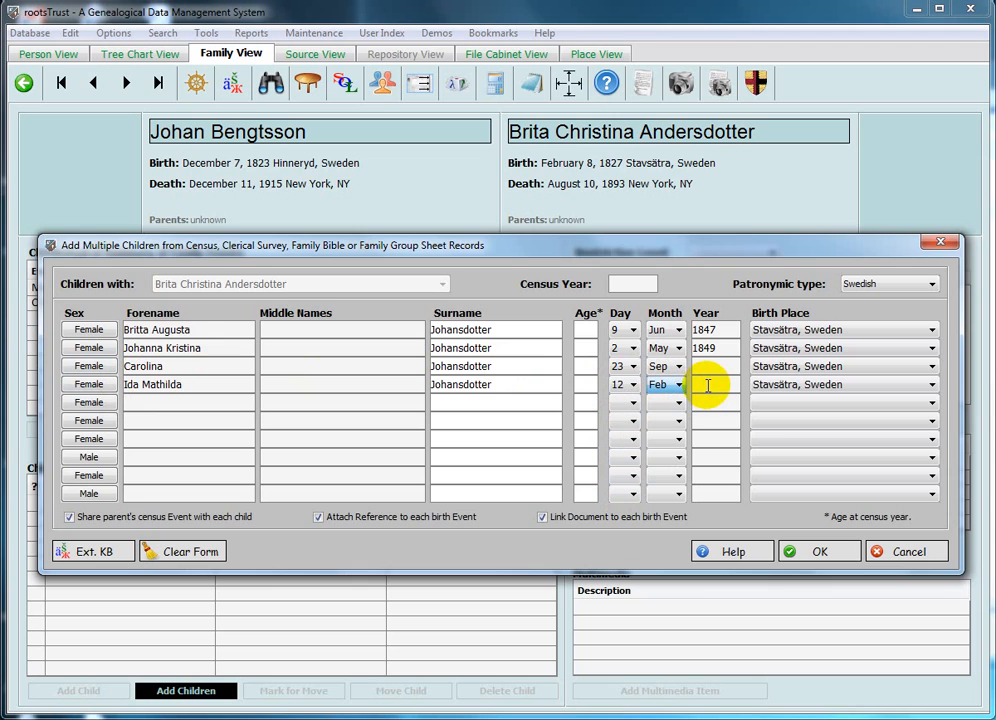
left_click(709, 386)
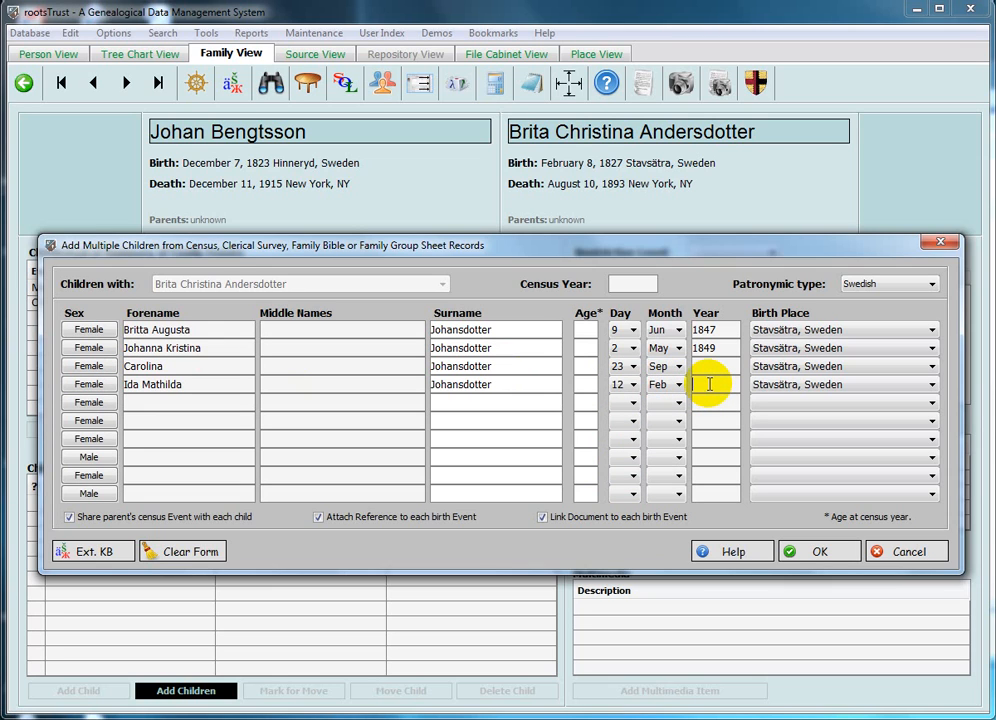
type("1854")
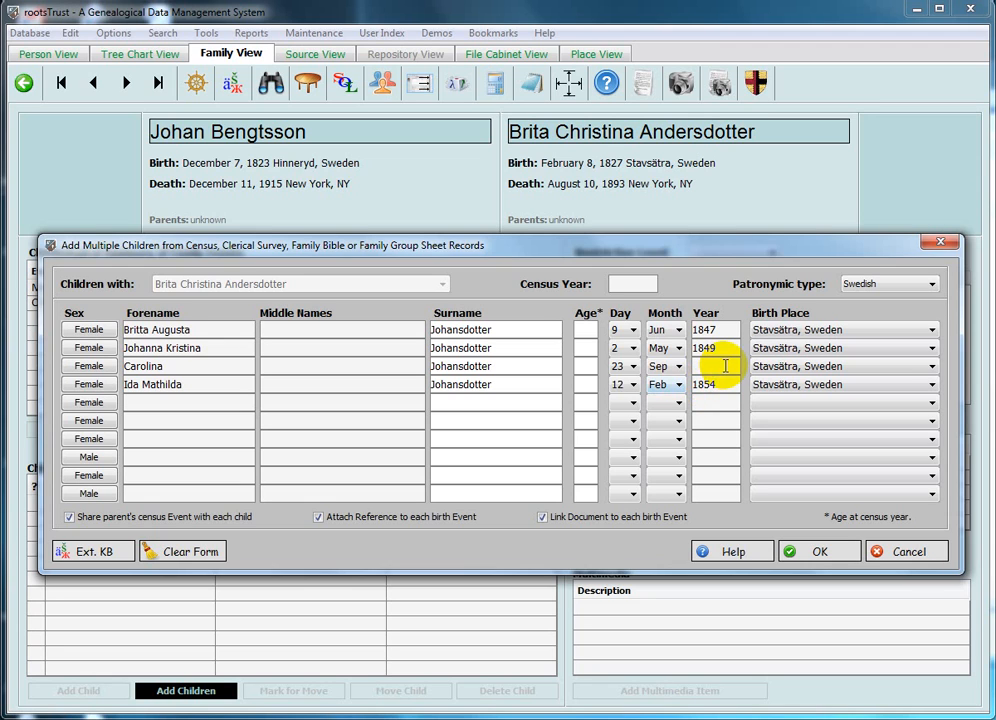
left_click(726, 366)
type("1851")
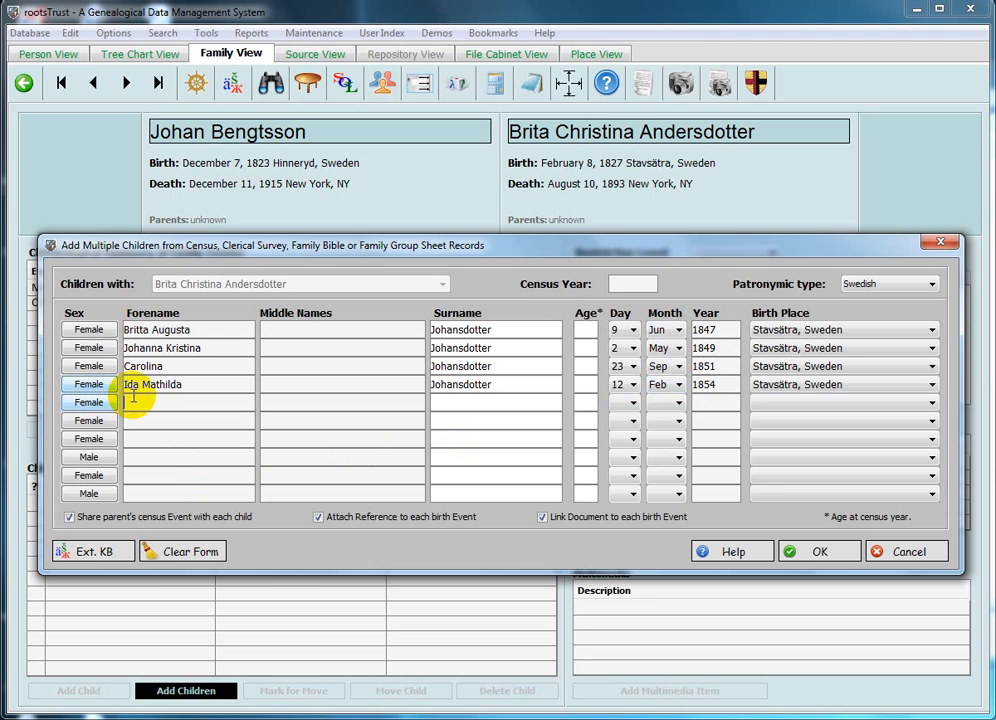
Step: Enter the fifth daughter's single given name and her day, month and year of birth in the fifth row
type("Ju")
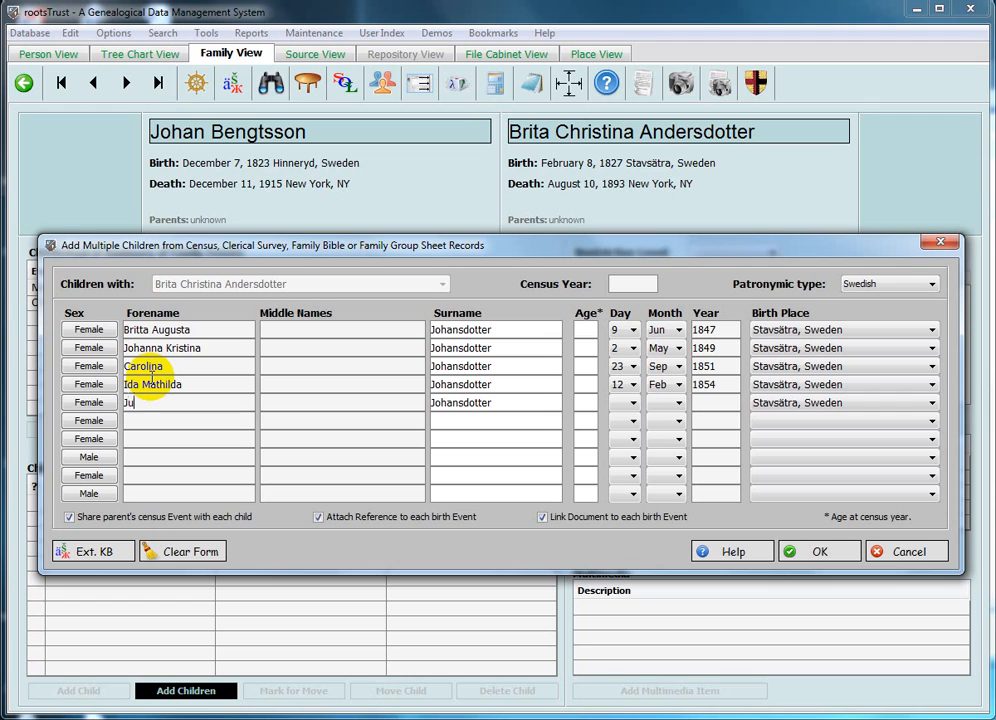
type("lia")
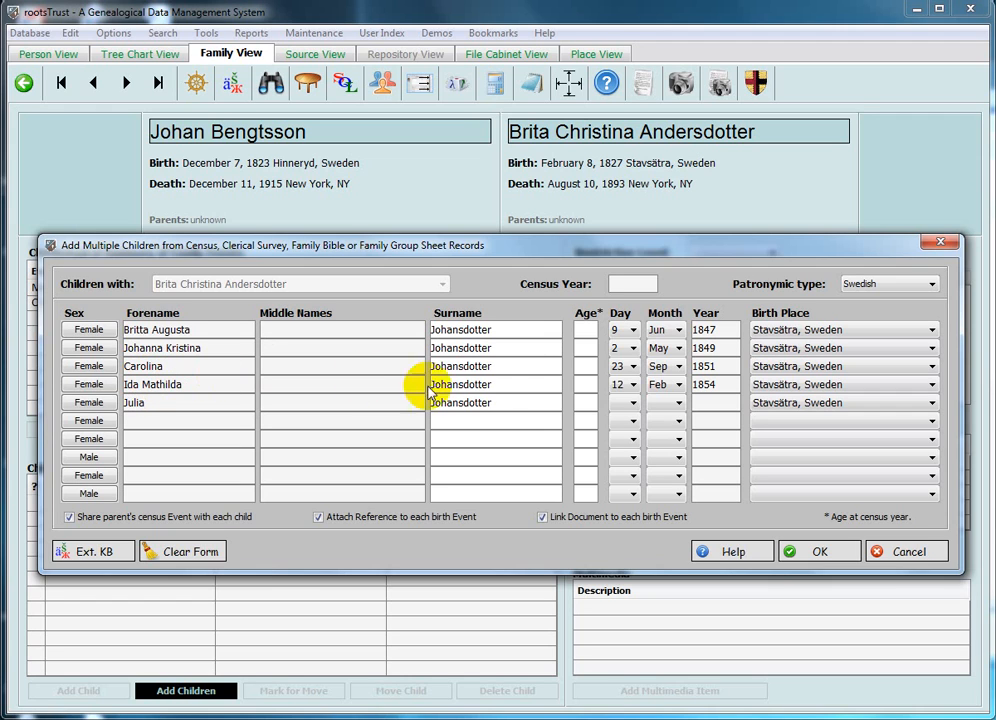
left_click(628, 405)
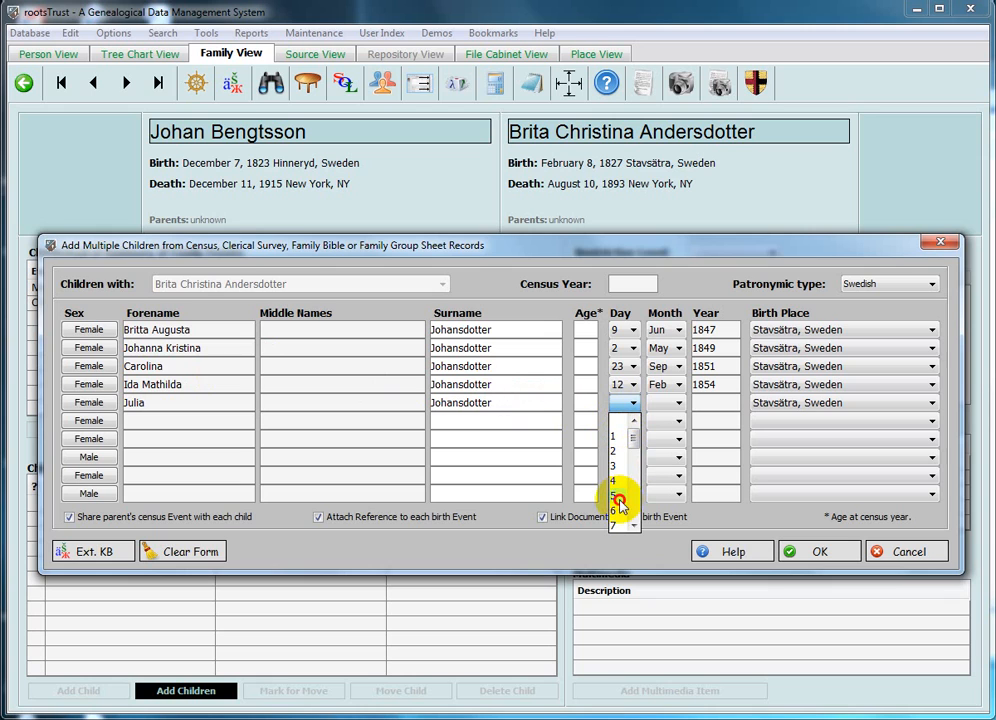
left_click(622, 496)
left_click(664, 404)
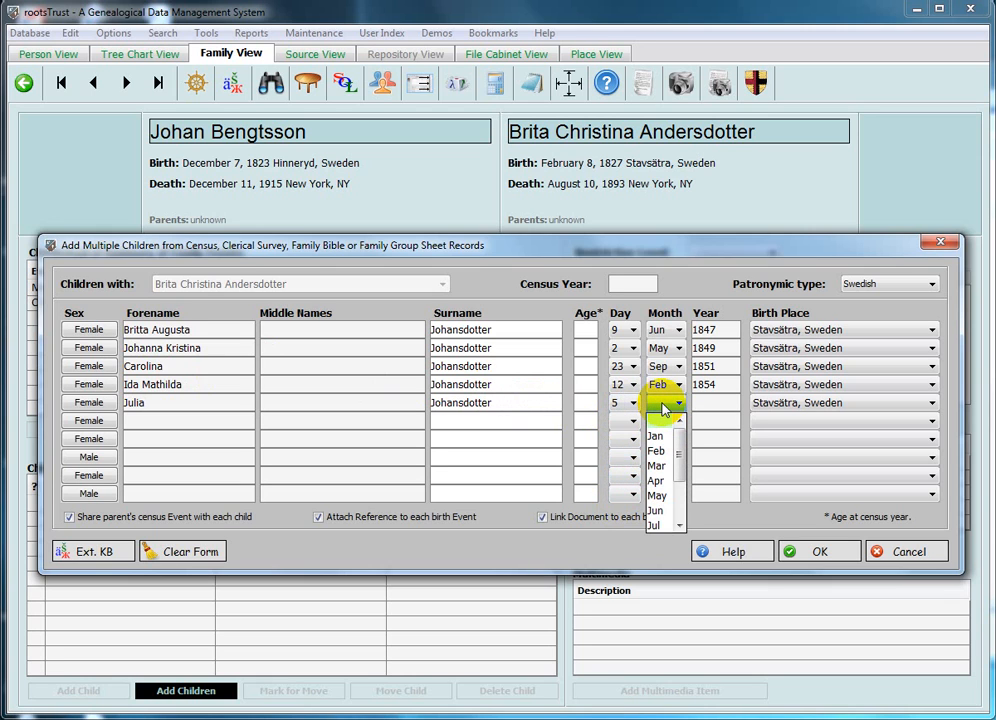
key("a")
key("a")
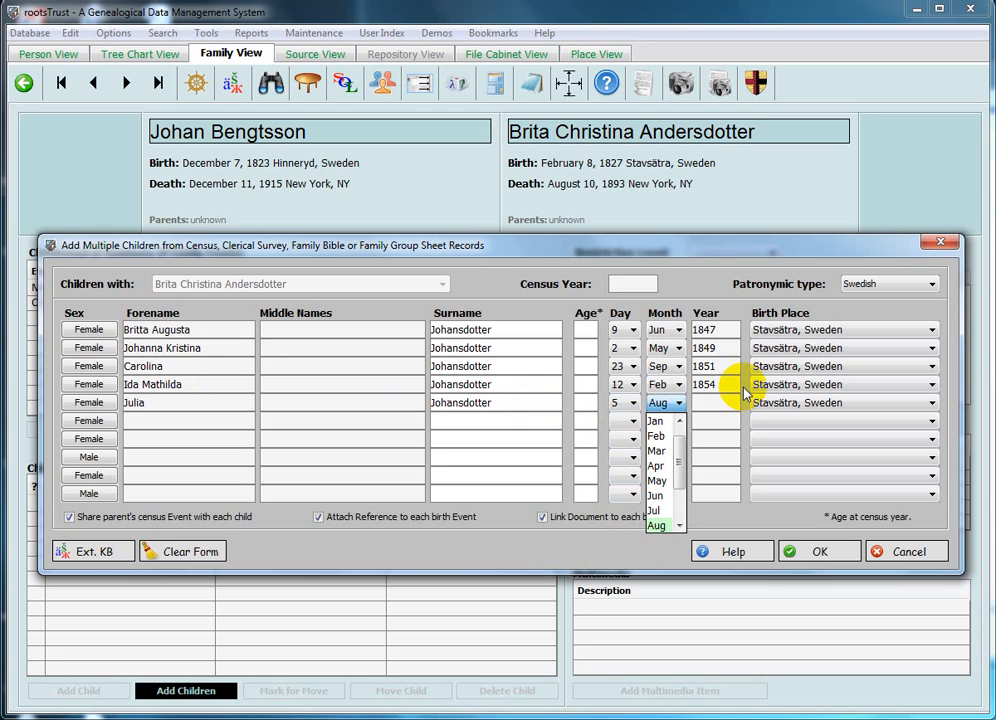
left_click(713, 402)
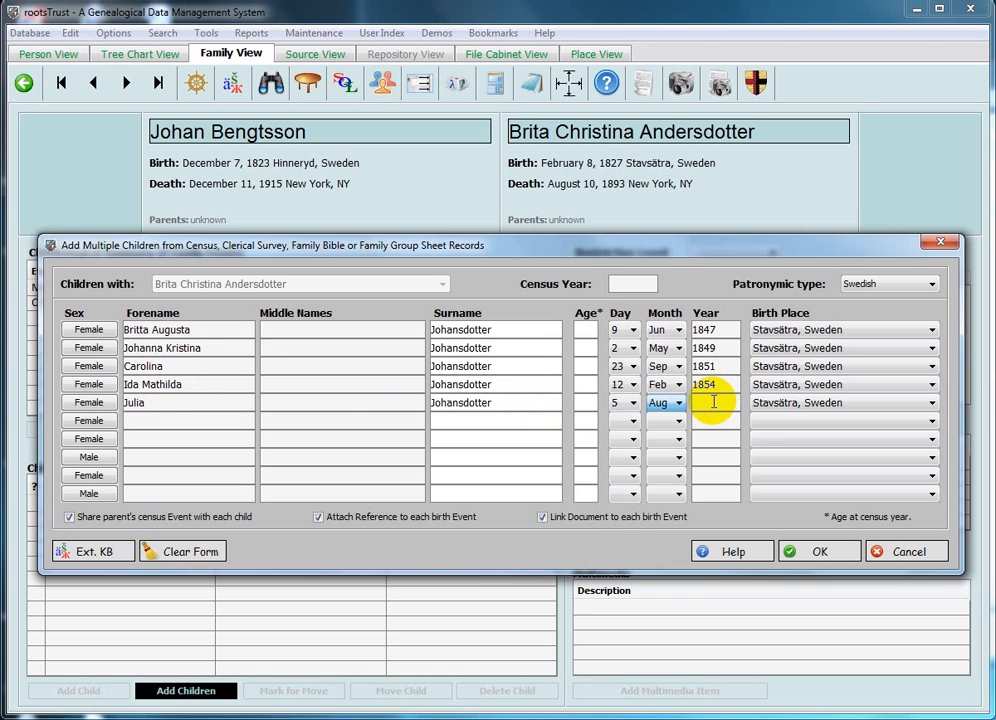
left_click(713, 400)
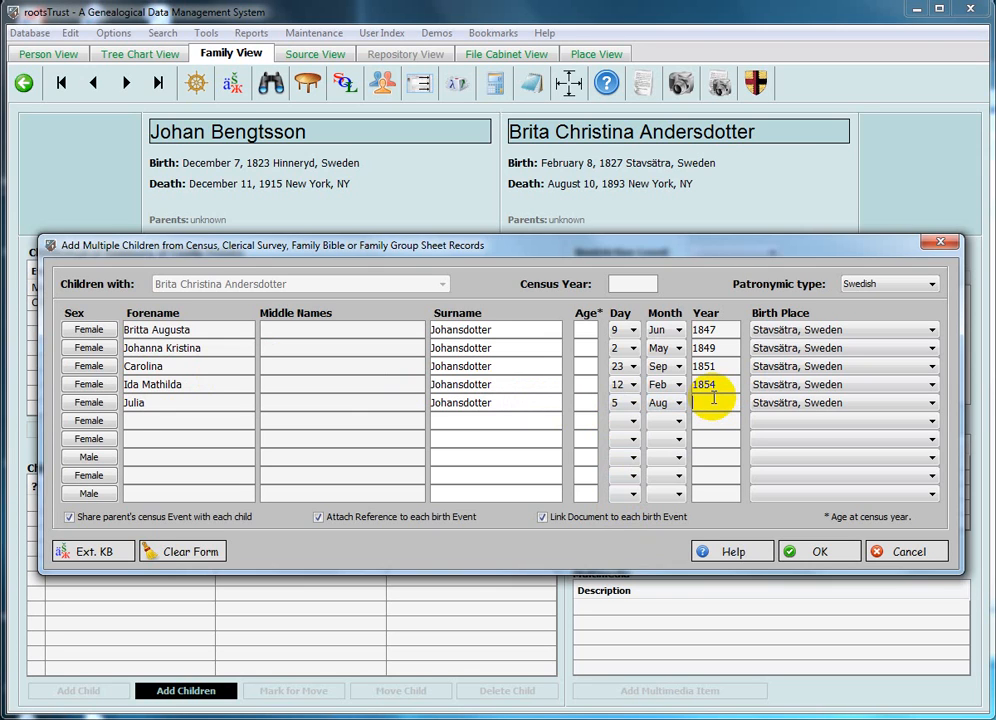
type("1856")
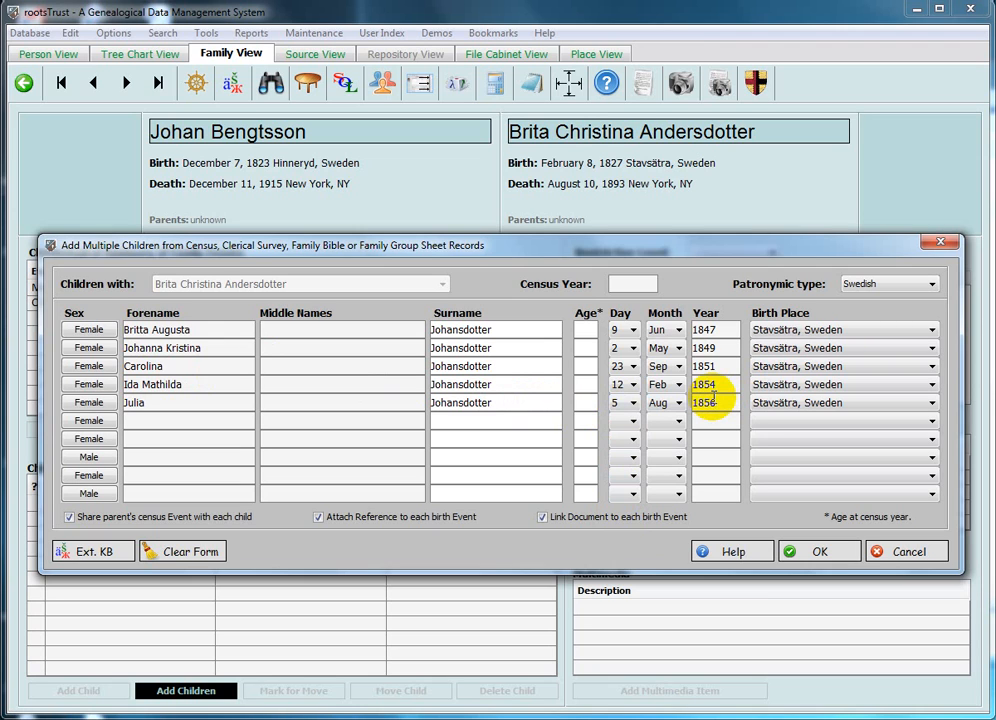
Step: Enter the sixth daughter's single given name in the forename column of the sixth row
left_click(138, 422)
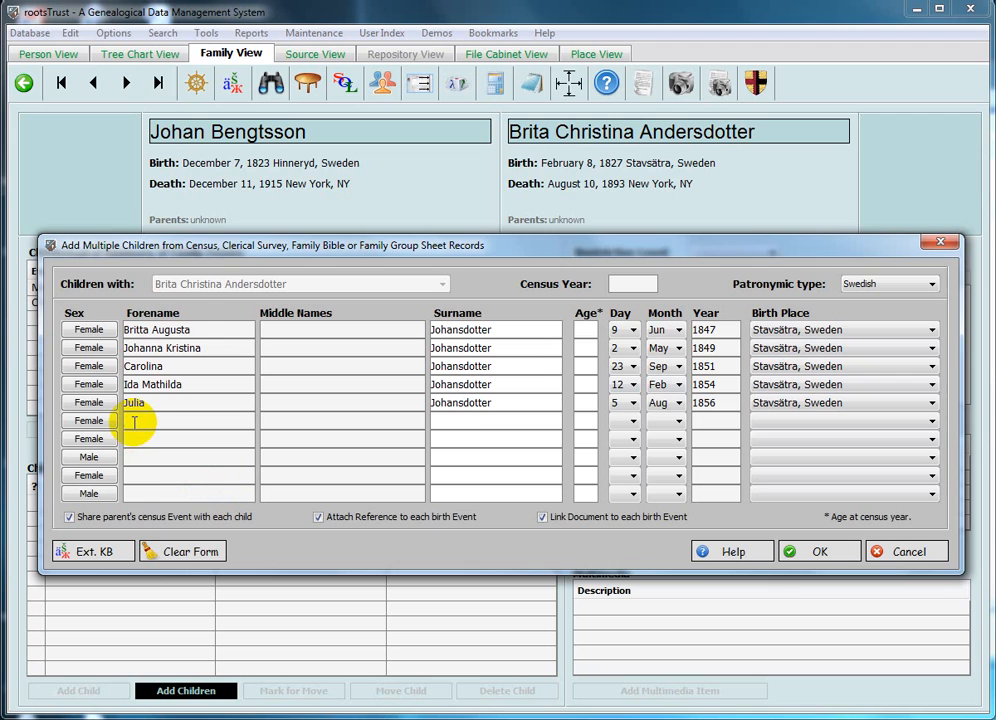
type("Wen")
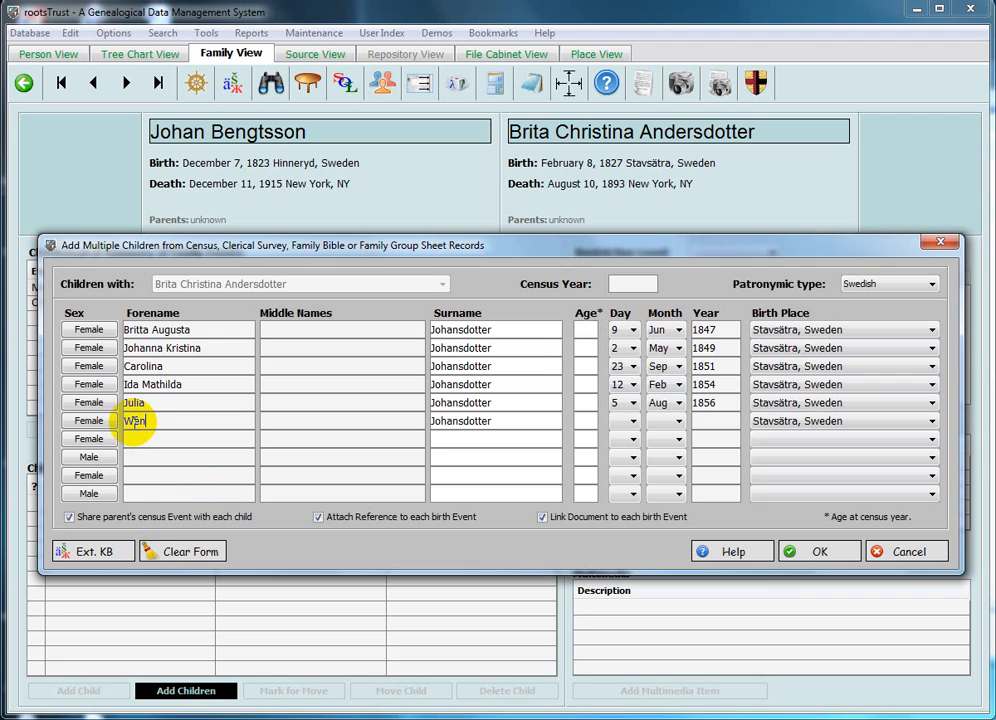
type("dla")
Step: Set the sixth daughter's day, month and year of birth from the survey record
left_click(632, 422)
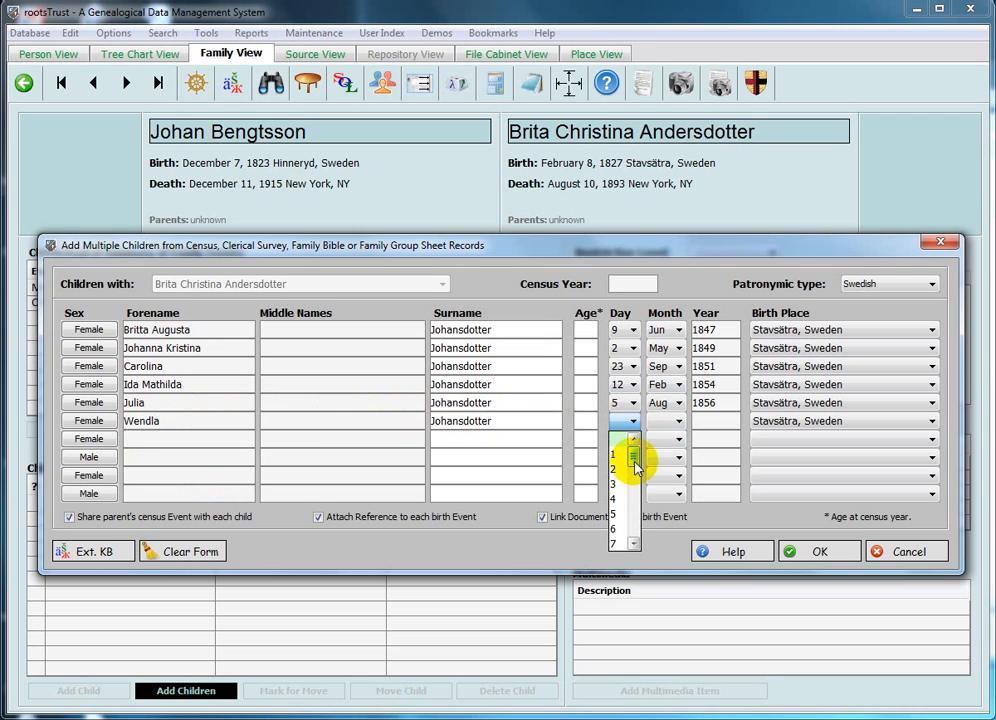
left_click_drag(631, 460, 634, 548)
left_click(625, 530)
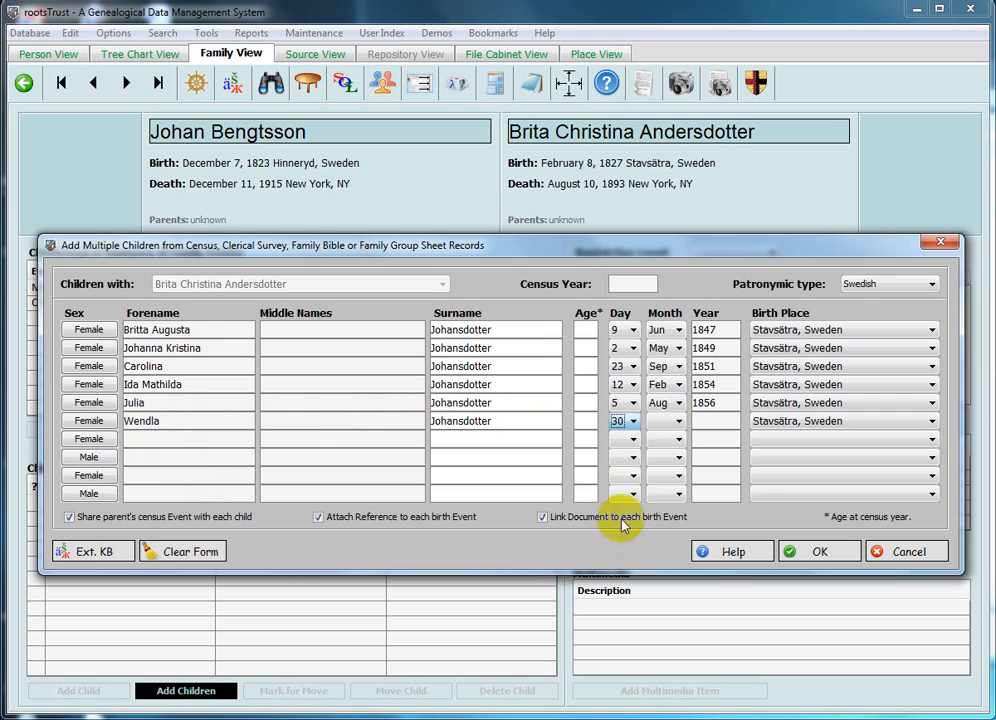
left_click(660, 422)
key("o")
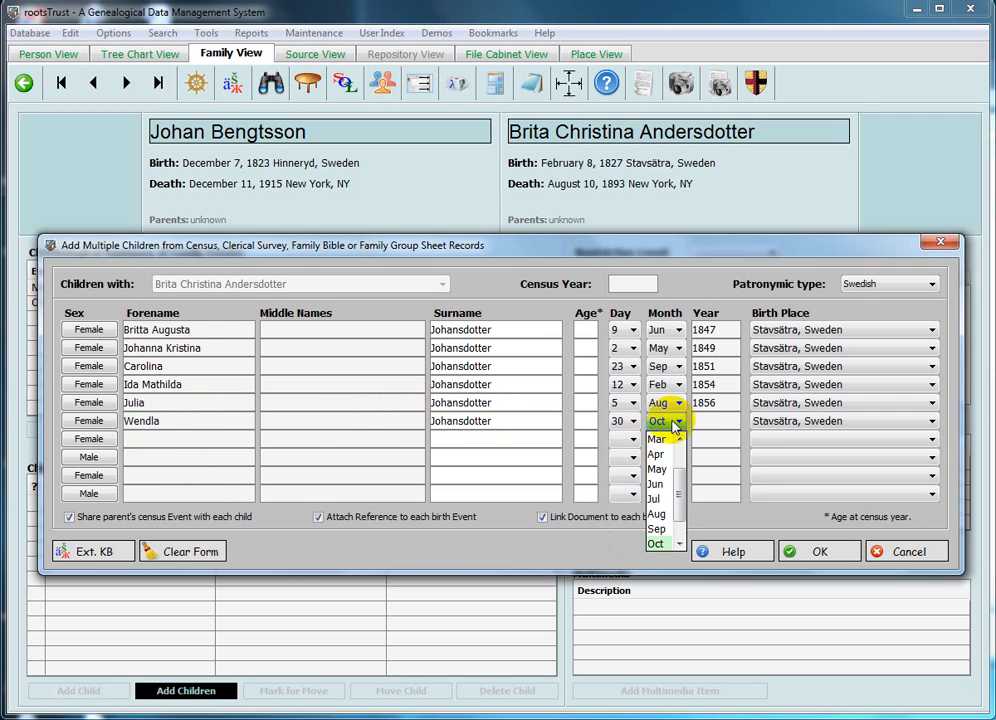
left_click(705, 422)
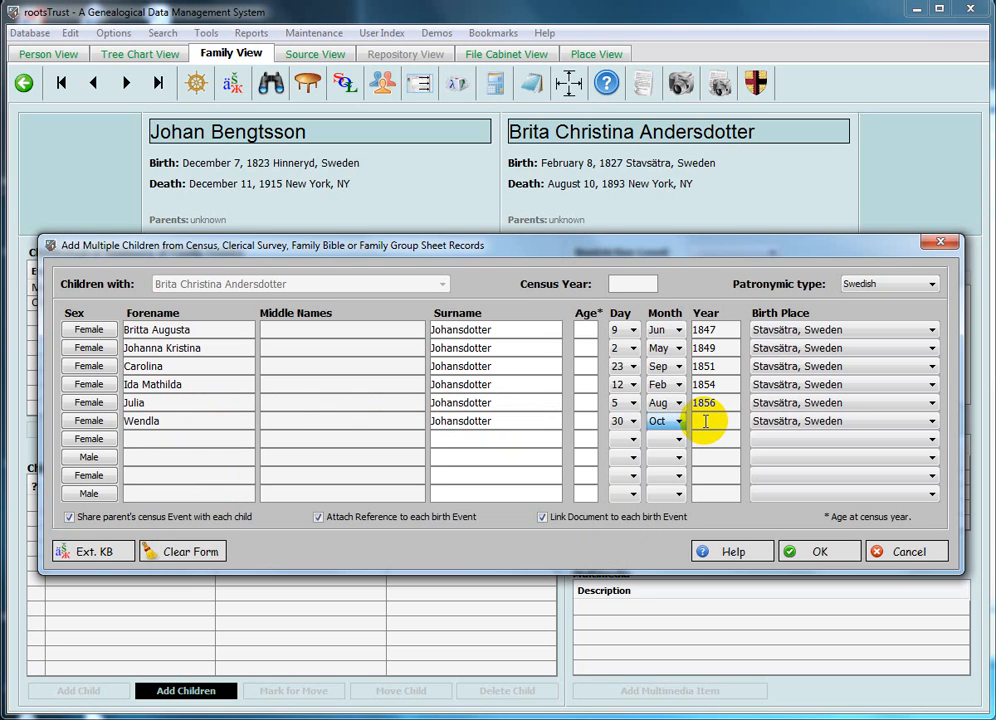
left_click(705, 421)
type("18")
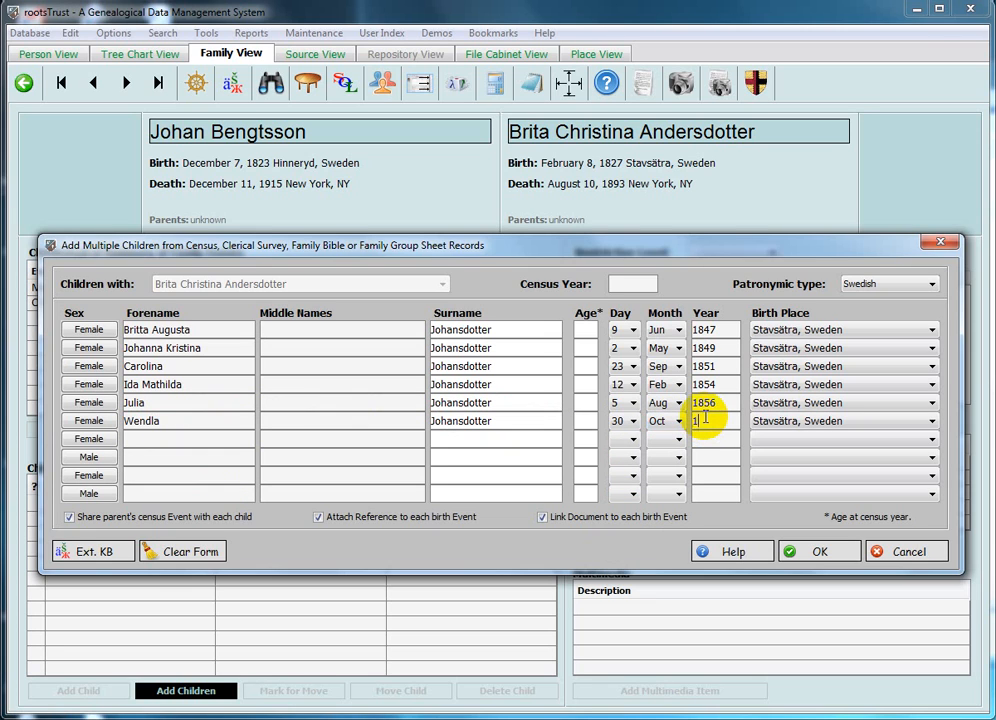
type("58")
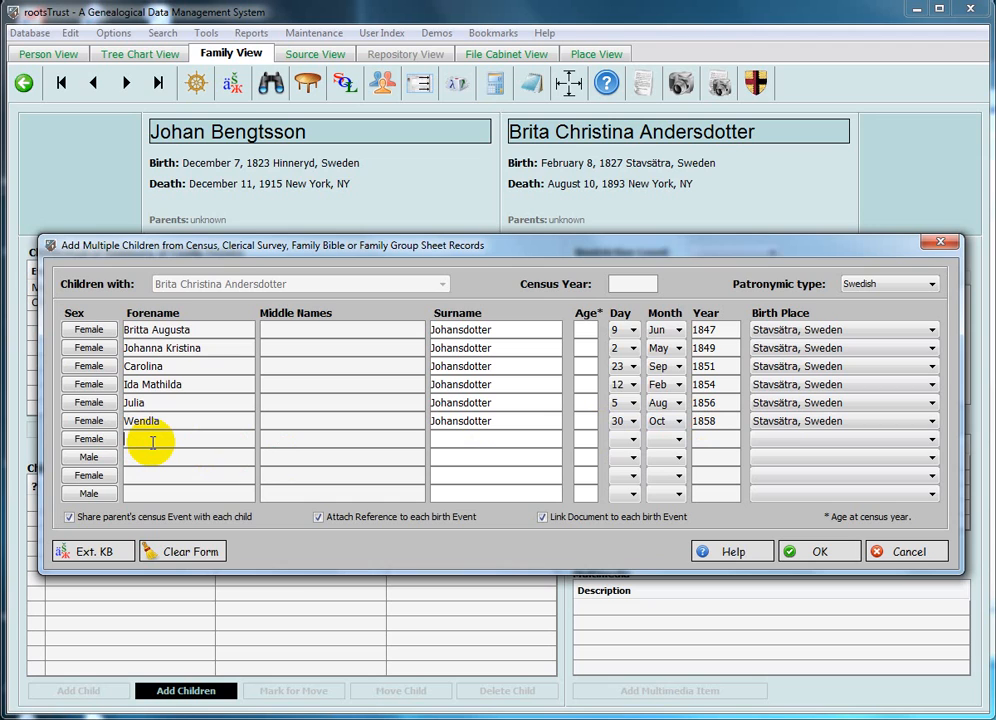
Step: Enter the seventh daughter's given name and her day, month and year of birth in the seventh row
type("Asser")
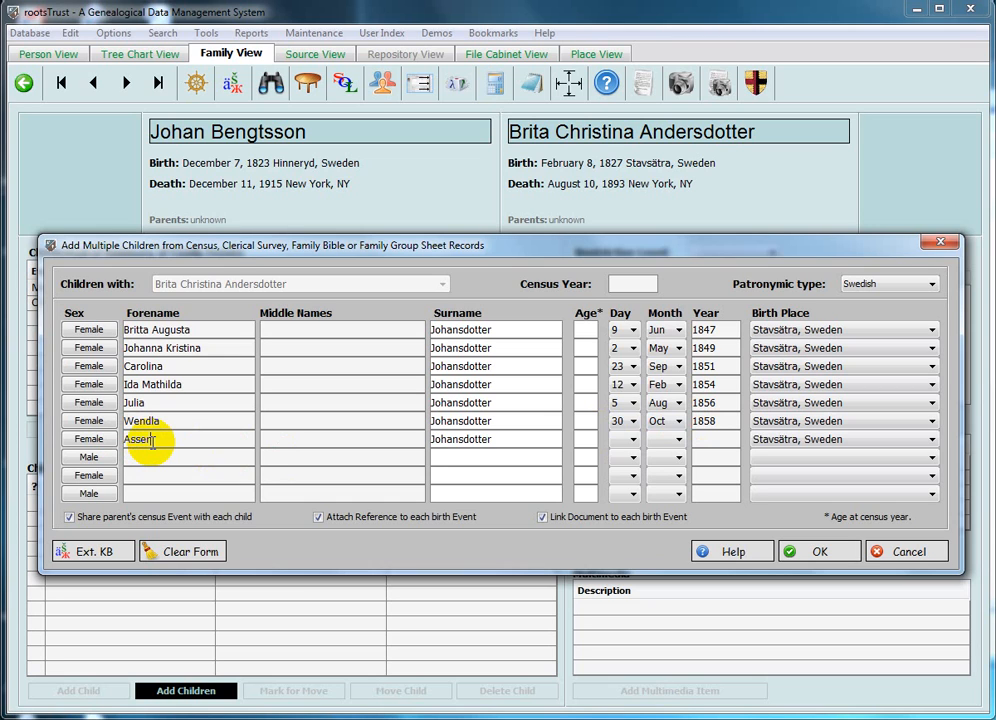
type("na")
left_click(634, 441)
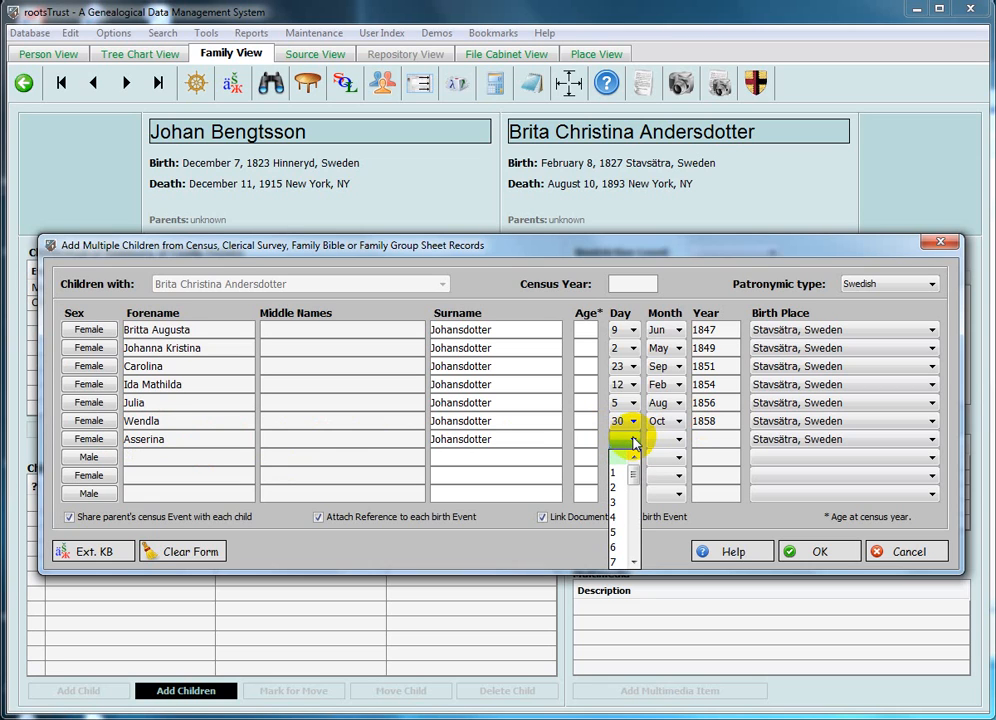
scroll(624, 528, "down", 2)
left_click(617, 548)
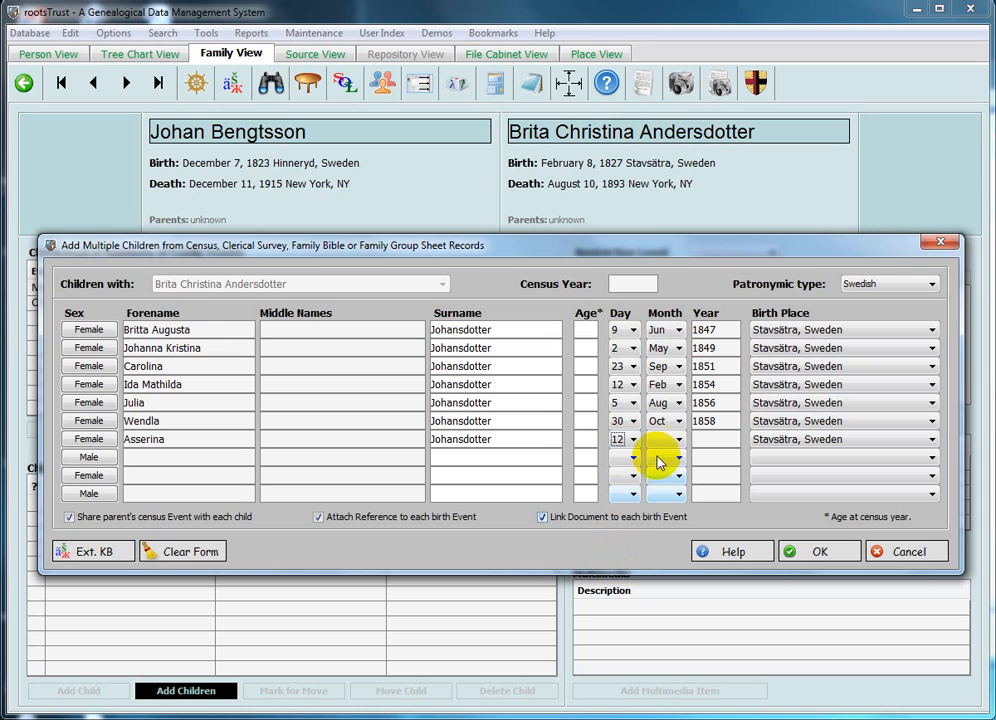
left_click(660, 441)
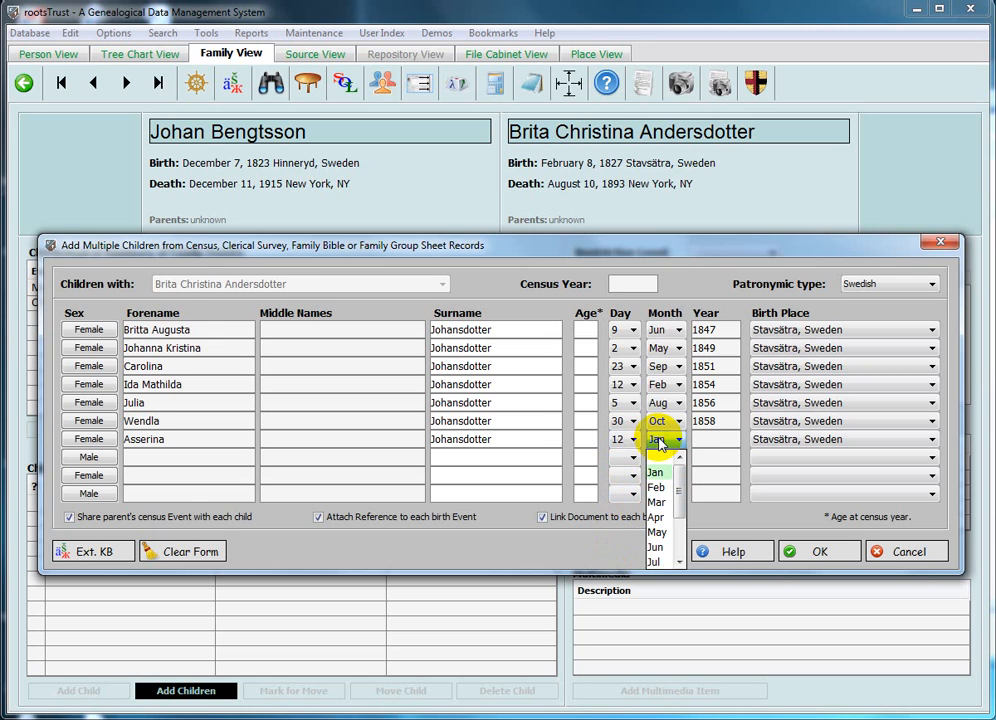
left_click(710, 440)
left_click(712, 440)
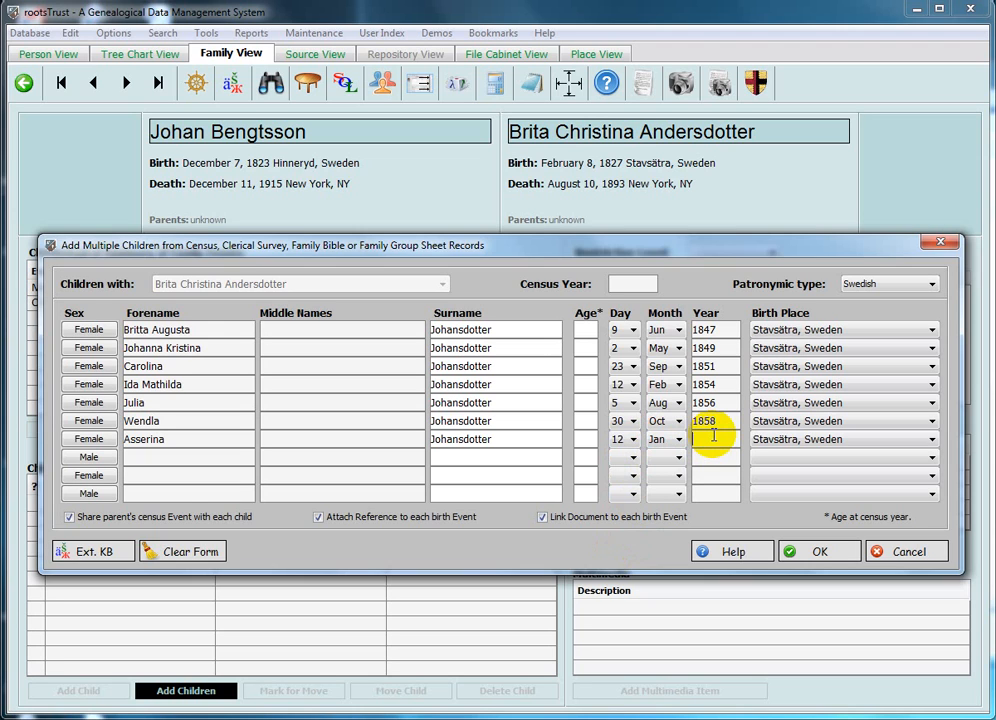
type("1862")
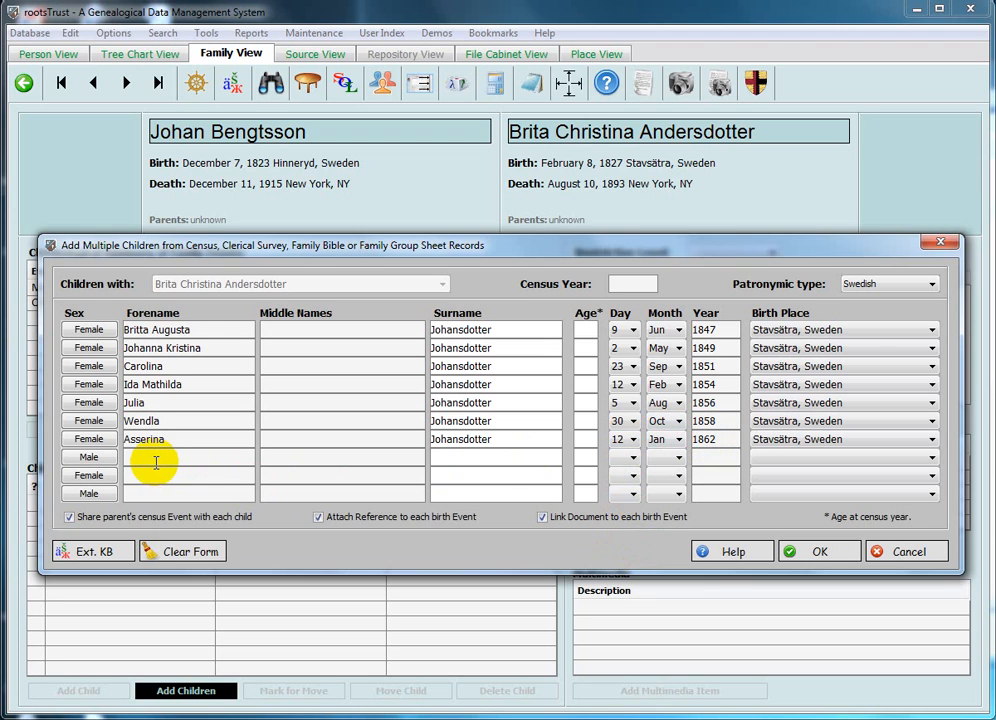
Step: Change the eighth child's sex to Female and enter her given name in the forename column
left_click(88, 457)
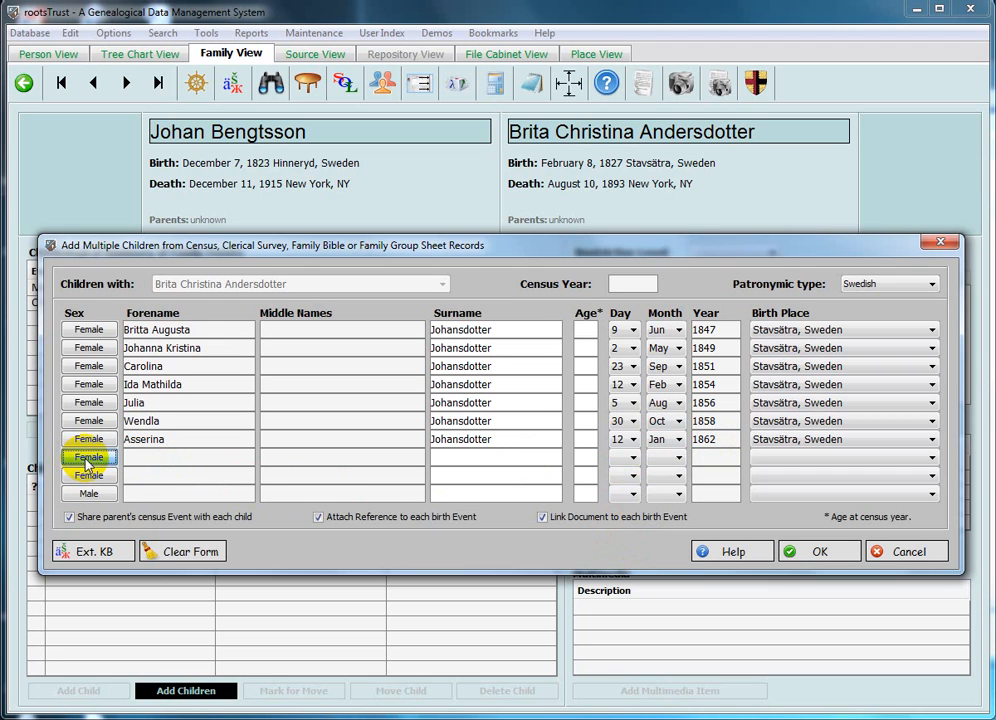
left_click(138, 457)
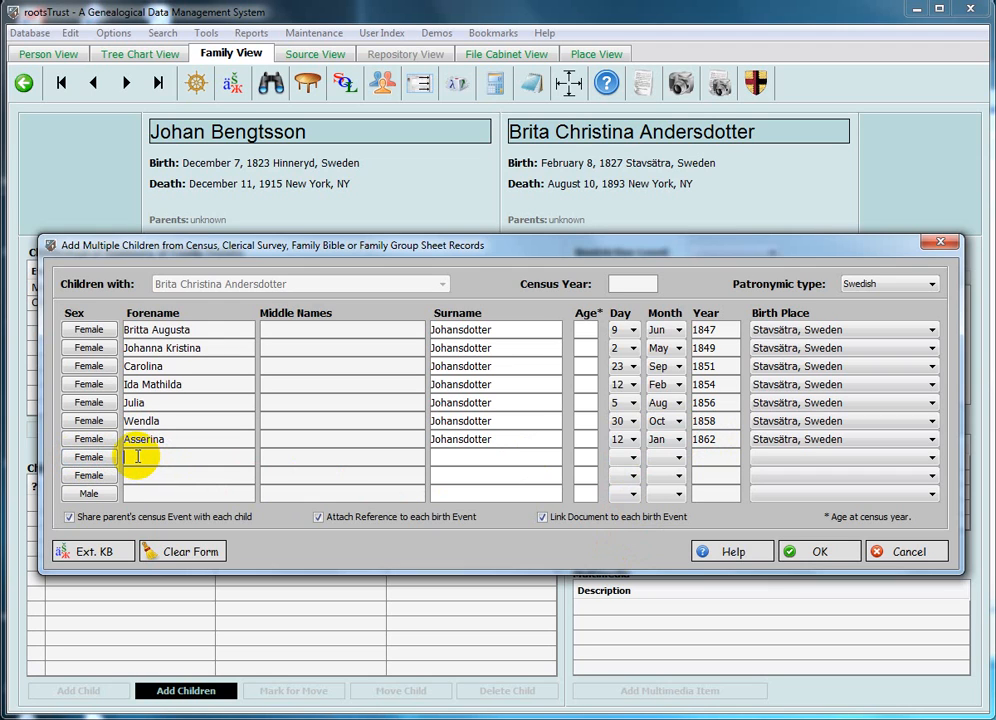
type("Le")
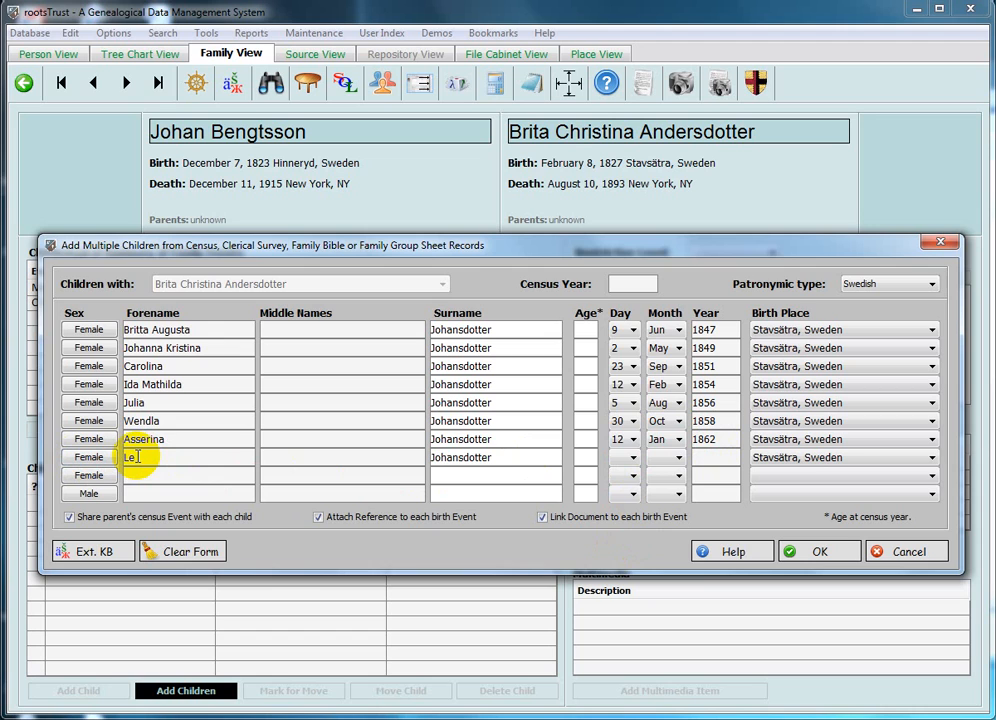
type("na")
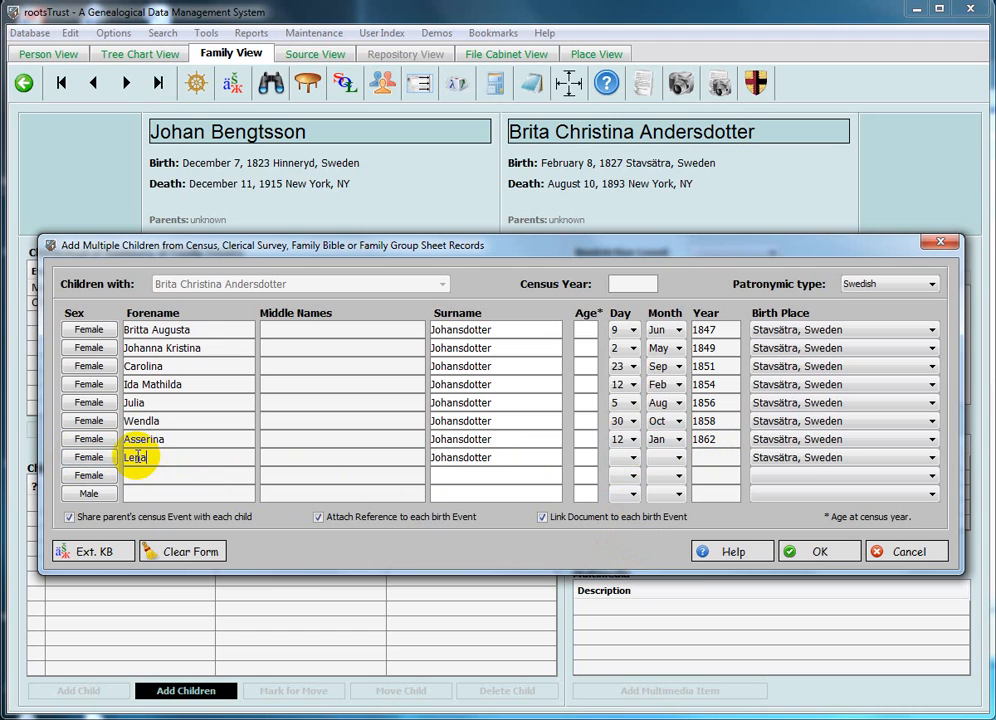
Step: Set the eighth daughter's day, month and year of birth from the survey record
left_click(632, 460)
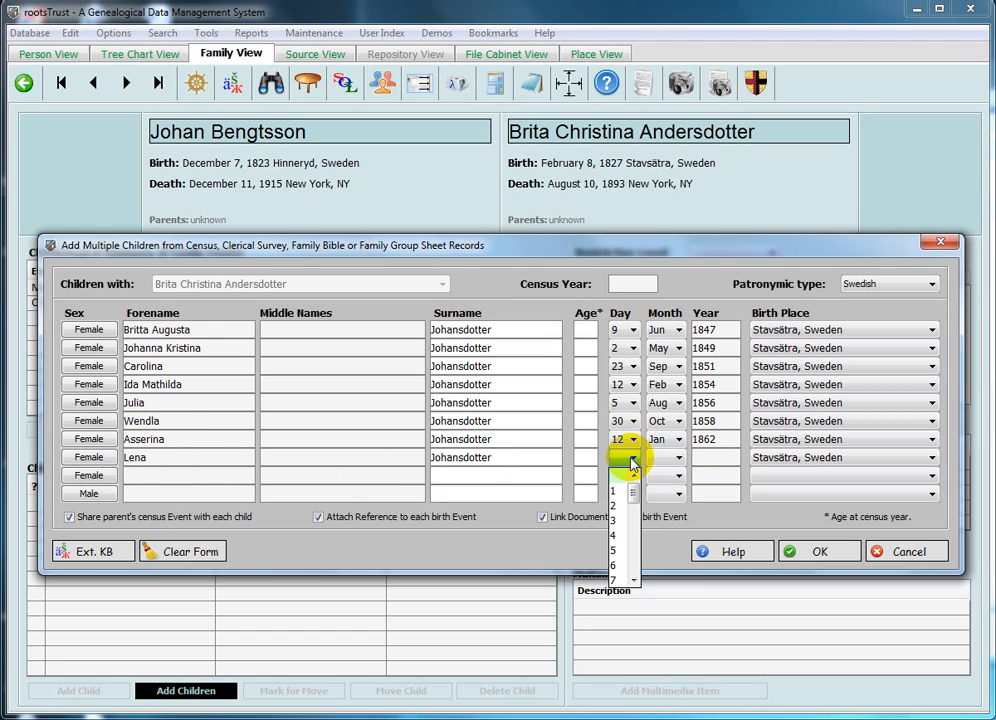
left_click_drag(632, 497, 634, 560)
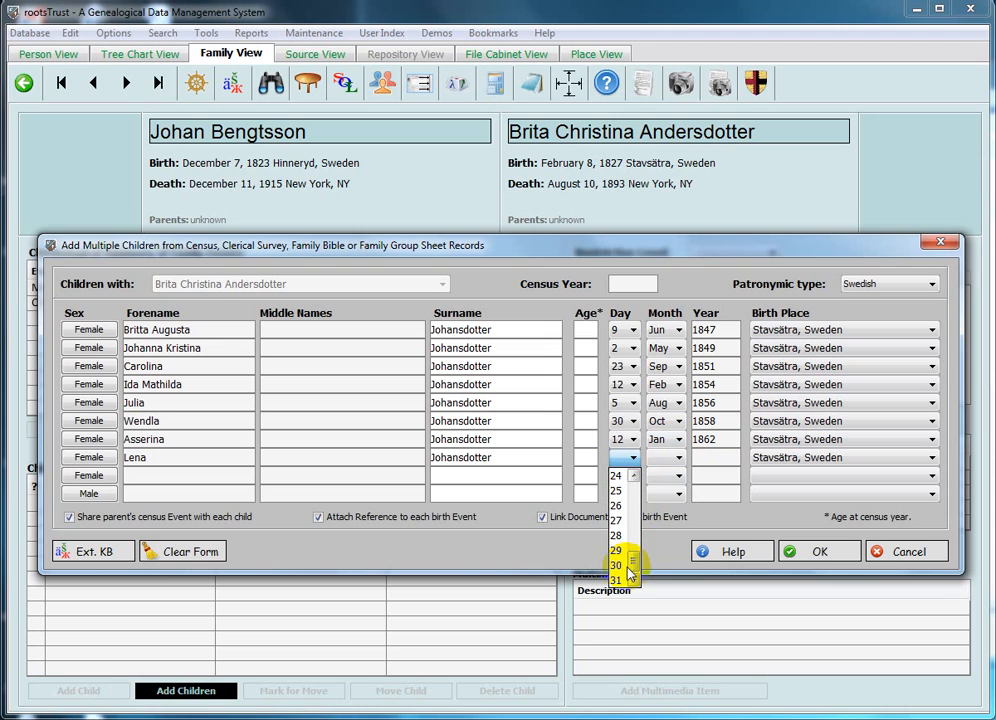
left_click(618, 548)
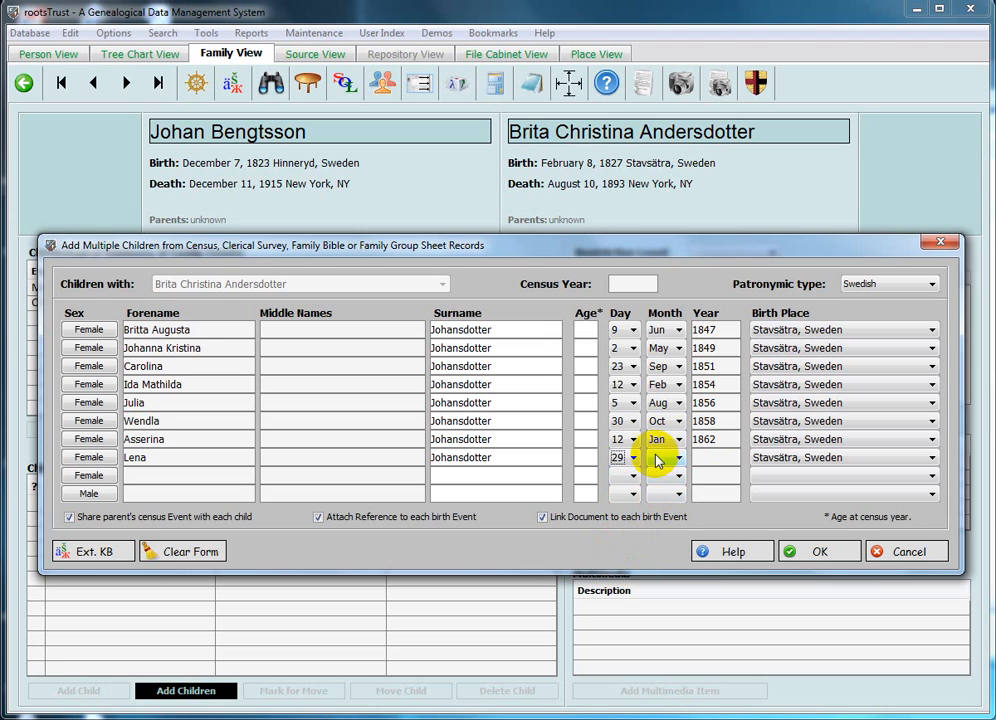
left_click(658, 459)
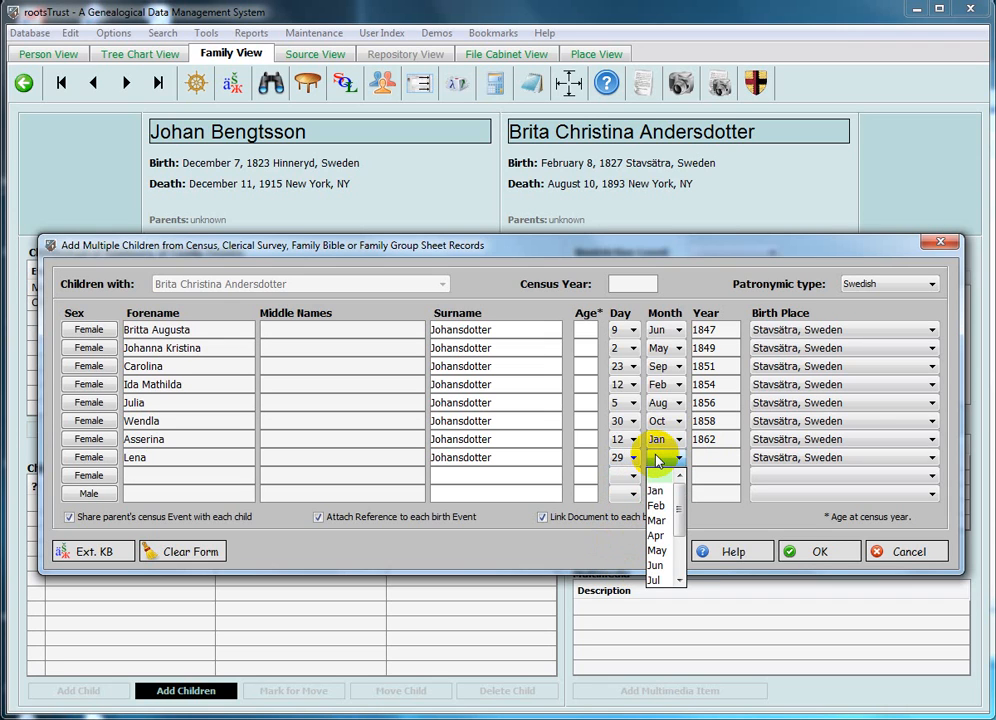
key("Down")
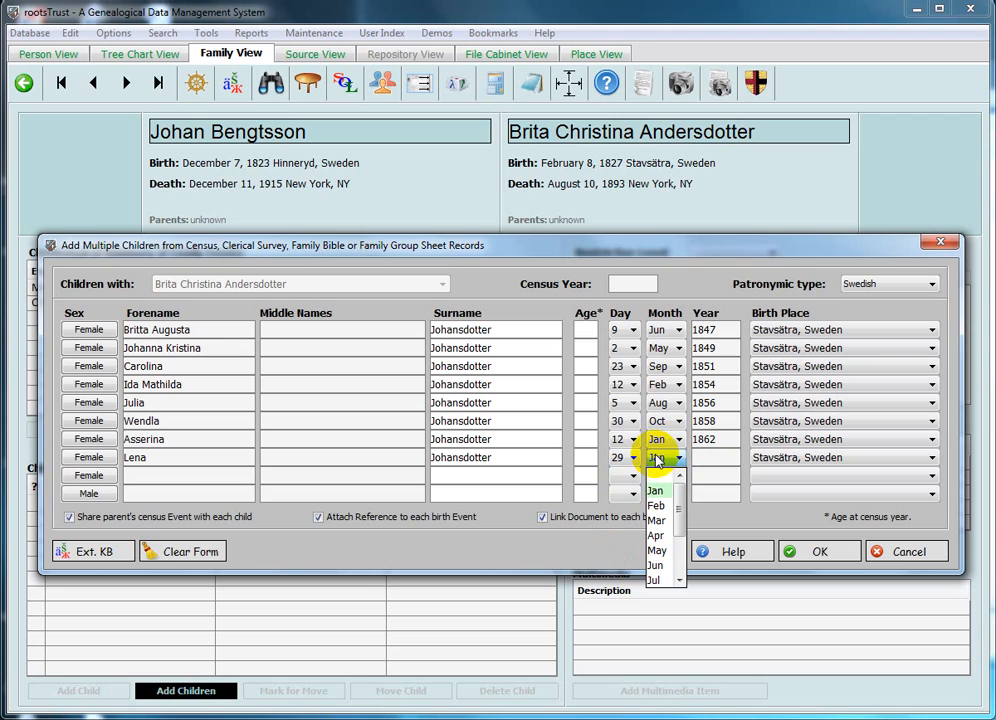
left_click(713, 459)
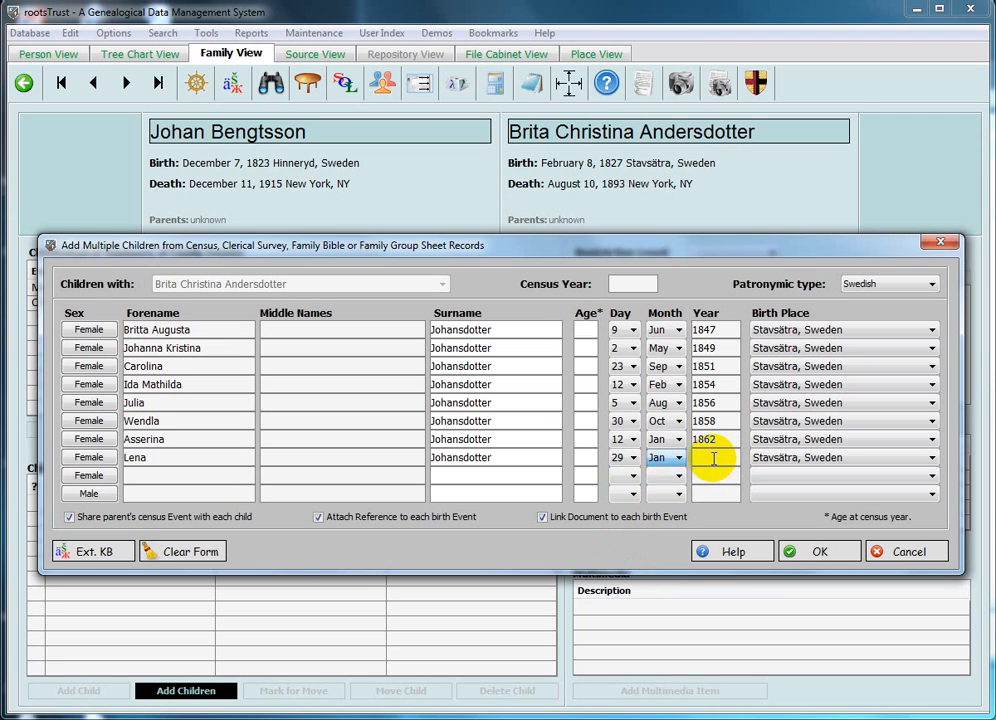
left_click(714, 459)
type("1865")
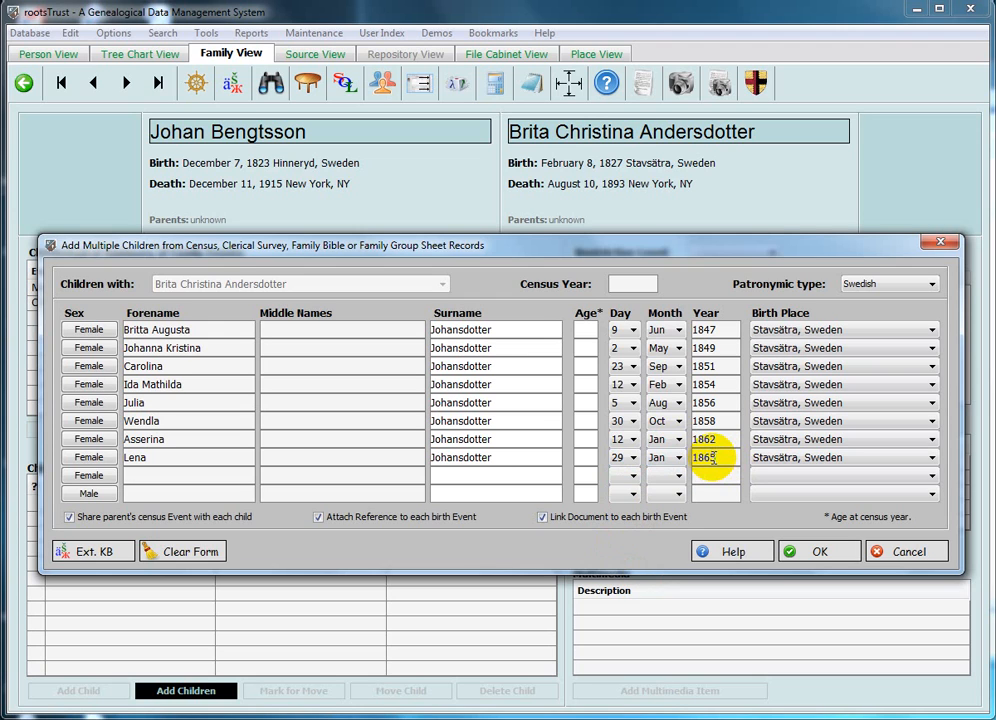
Step: Enter the ninth daughter's given name in the forename column of the ninth row
left_click(151, 472)
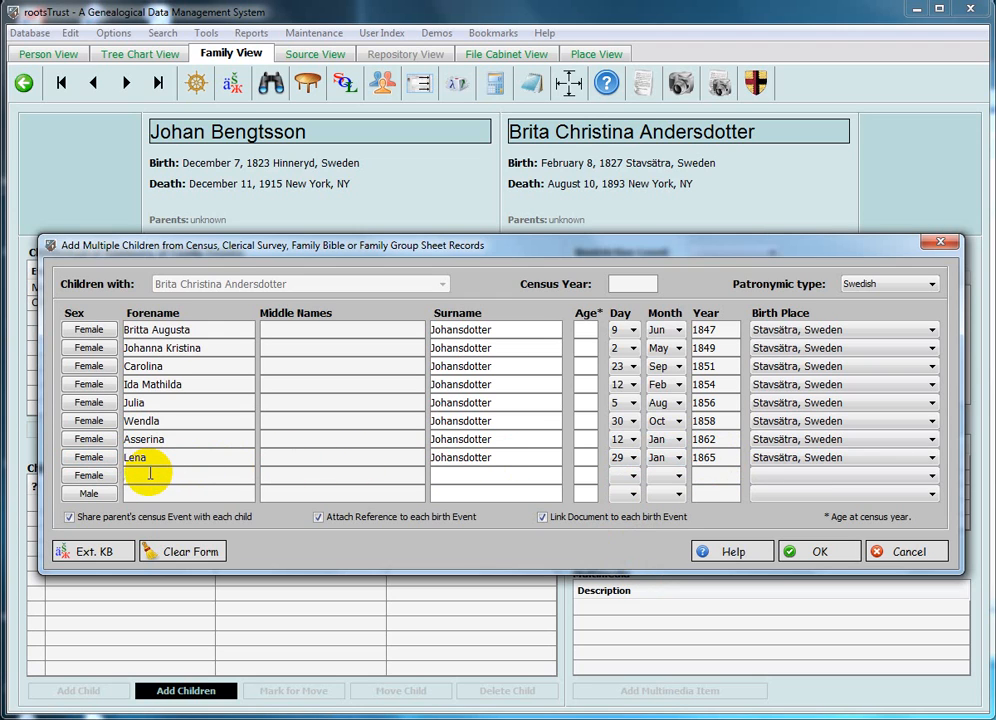
type("Th")
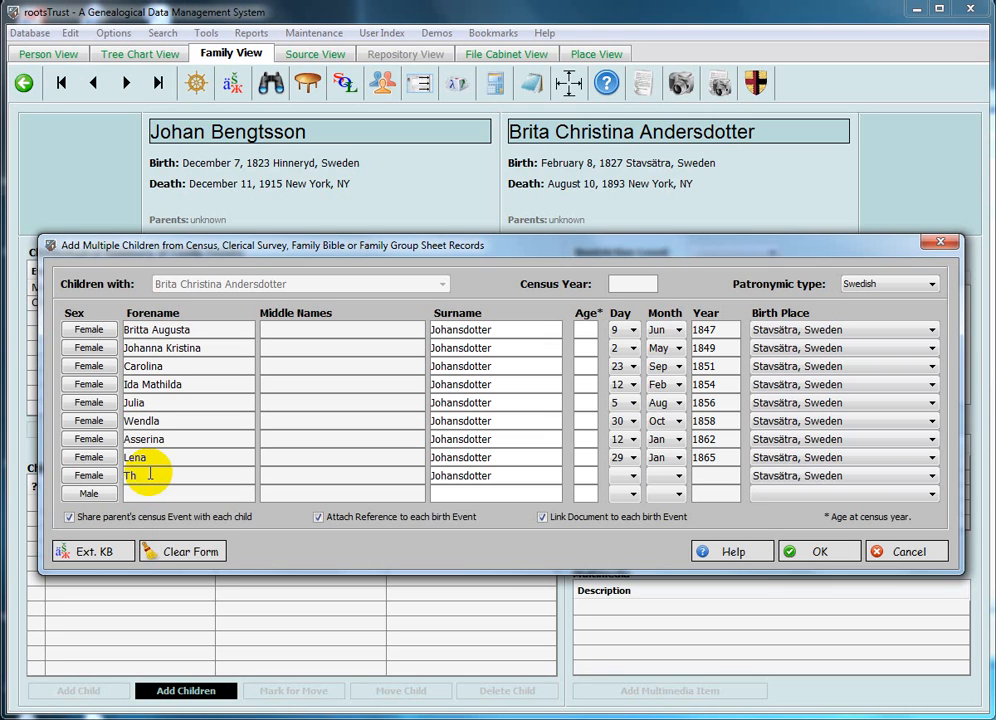
type("ion")
type("inna")
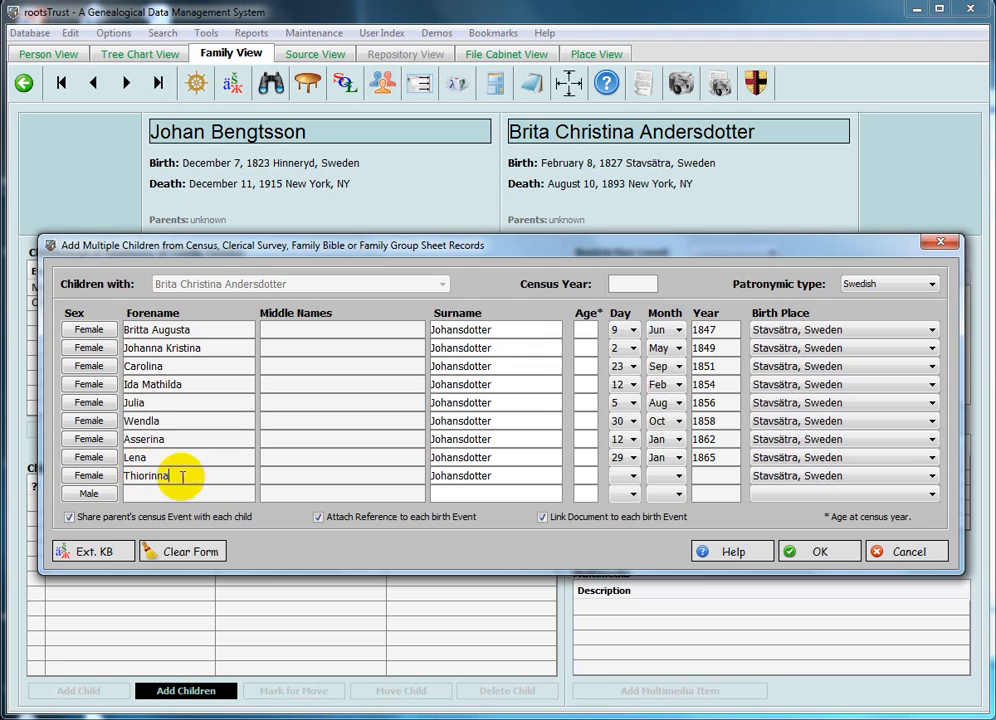
Step: Set the ninth daughter's day, month and year of birth from the survey record
left_click(632, 480)
scroll(622, 515, "down", 6)
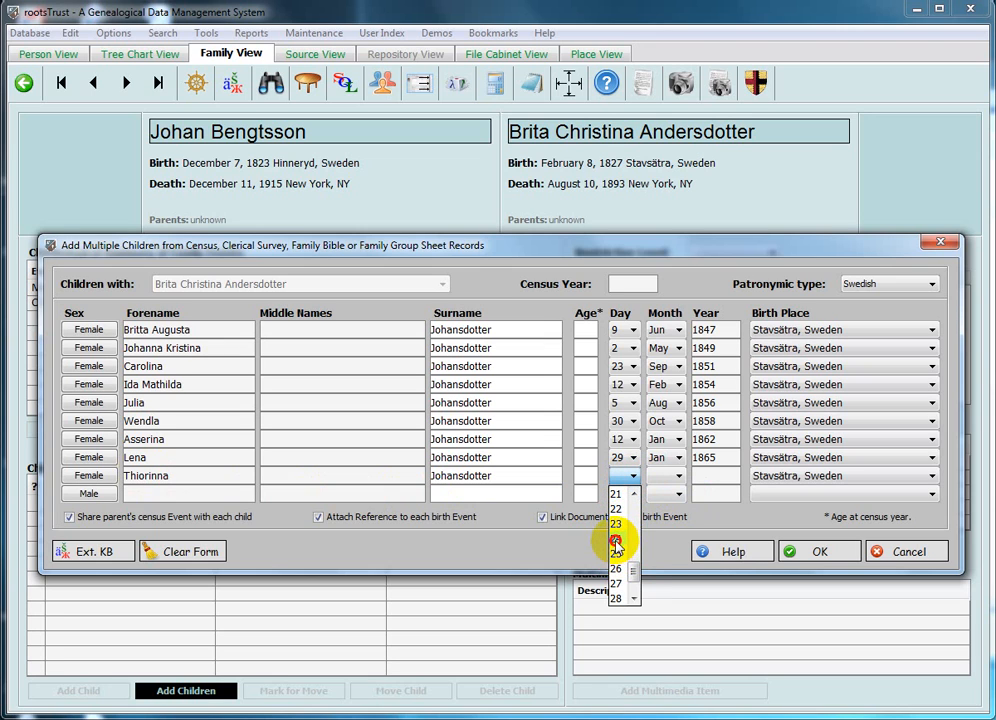
left_click(619, 538)
left_click(667, 478)
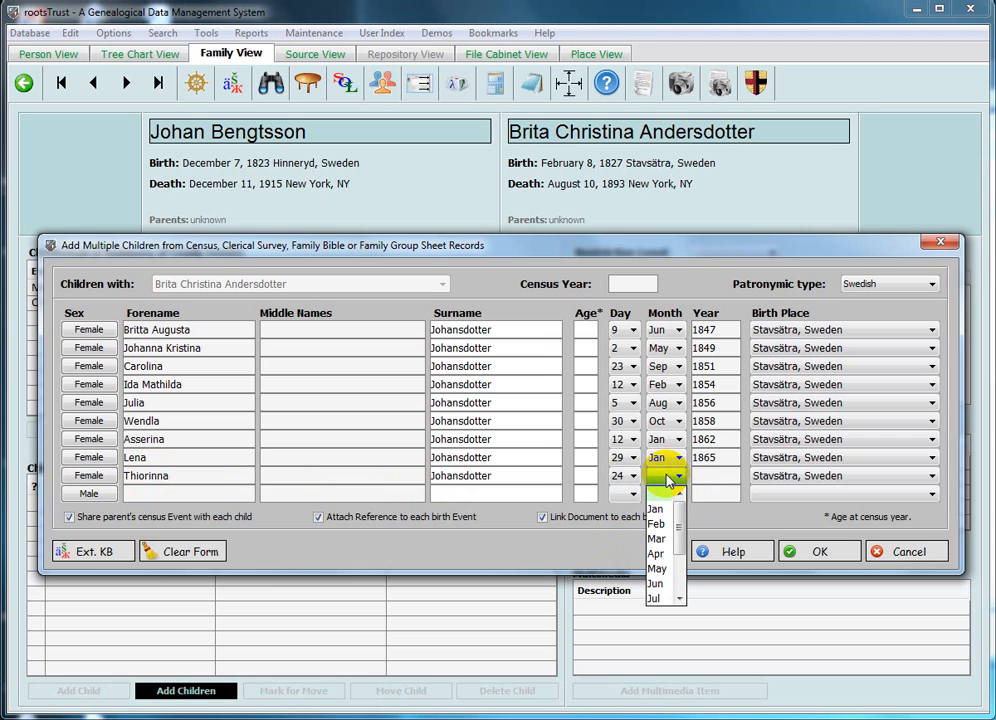
key("Down")
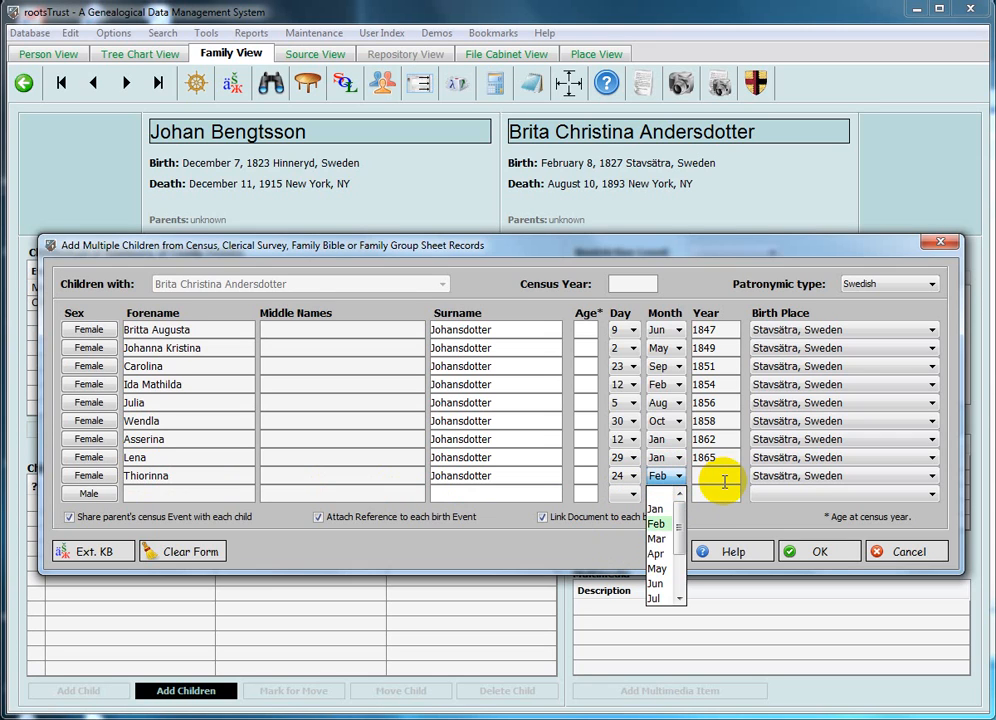
left_click(716, 477)
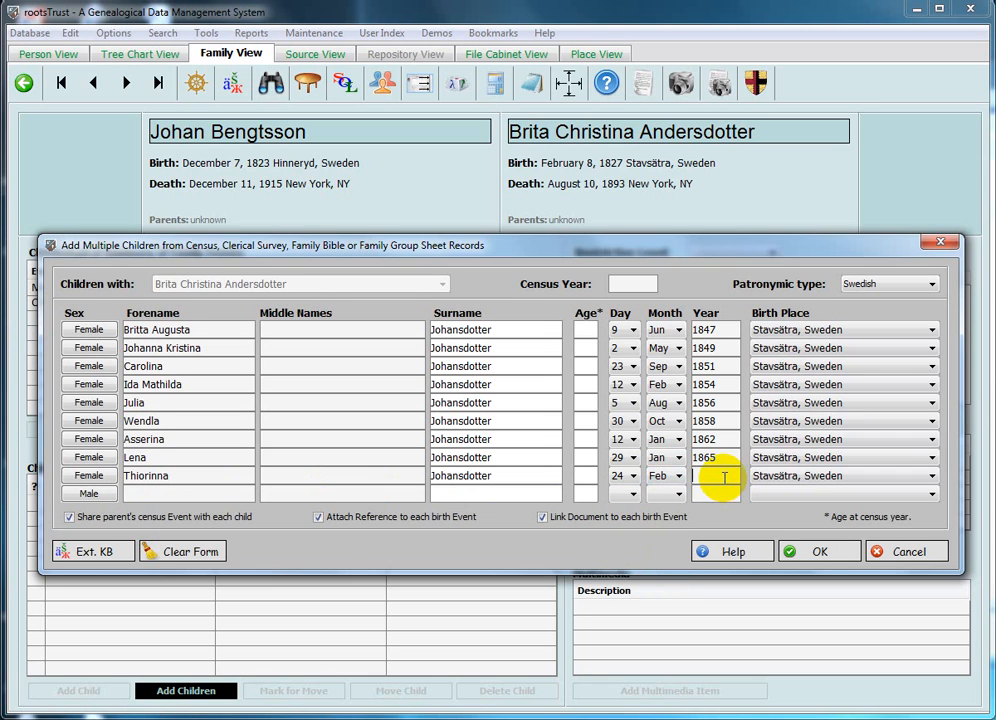
type("1868")
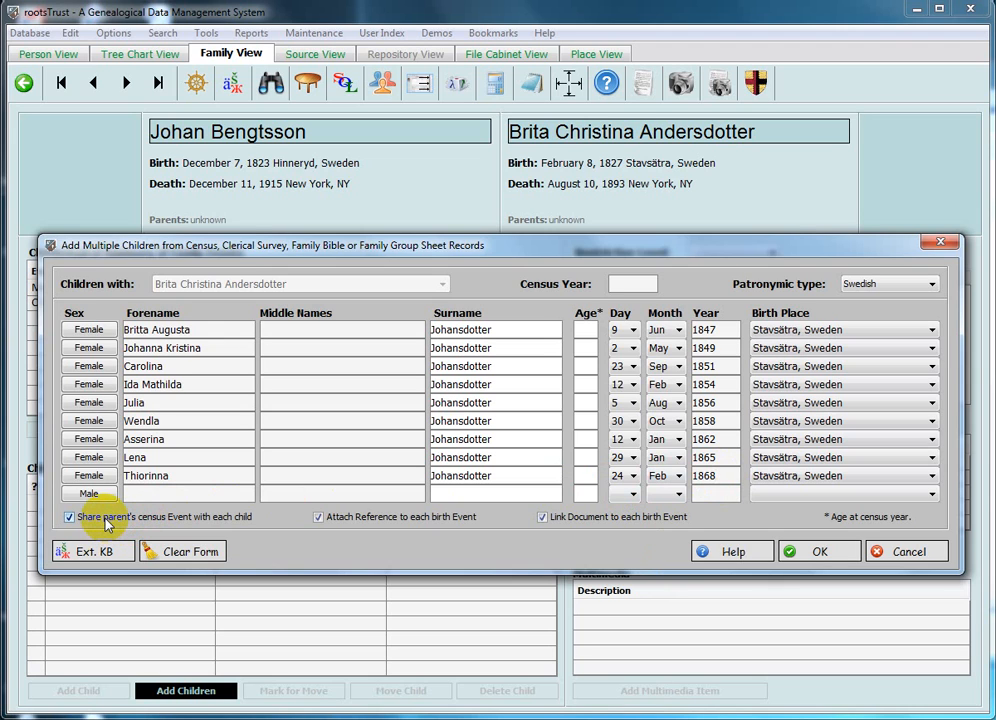
Step: Submit the batch of children and share the father's 1871 to 1872 Clerical Survey event with each child
mouse_move(107, 525)
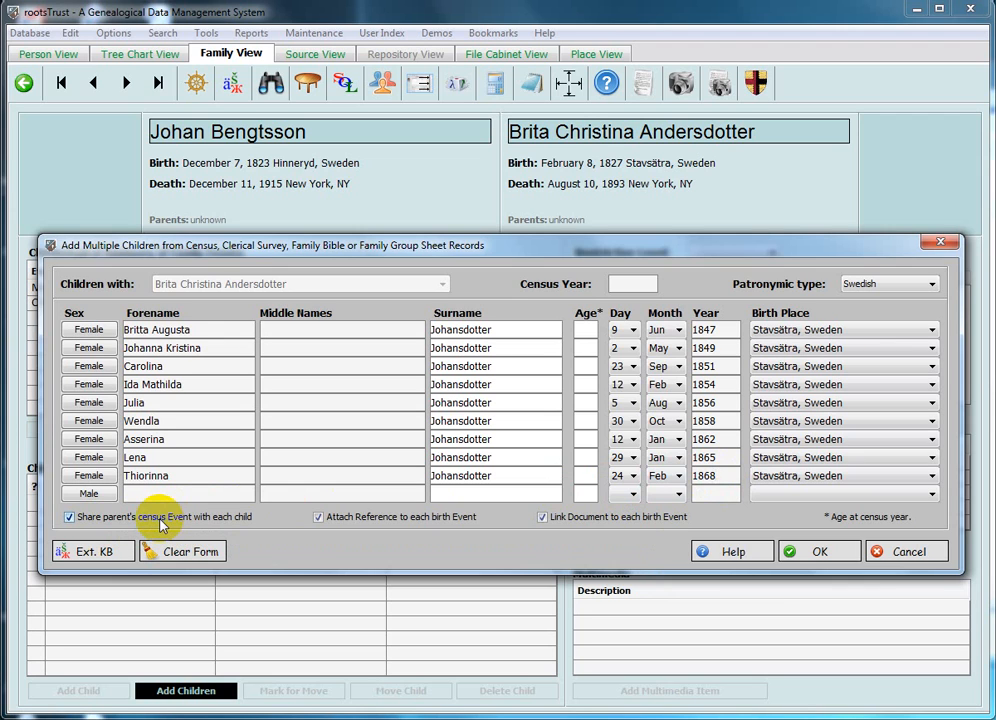
mouse_move(160, 525)
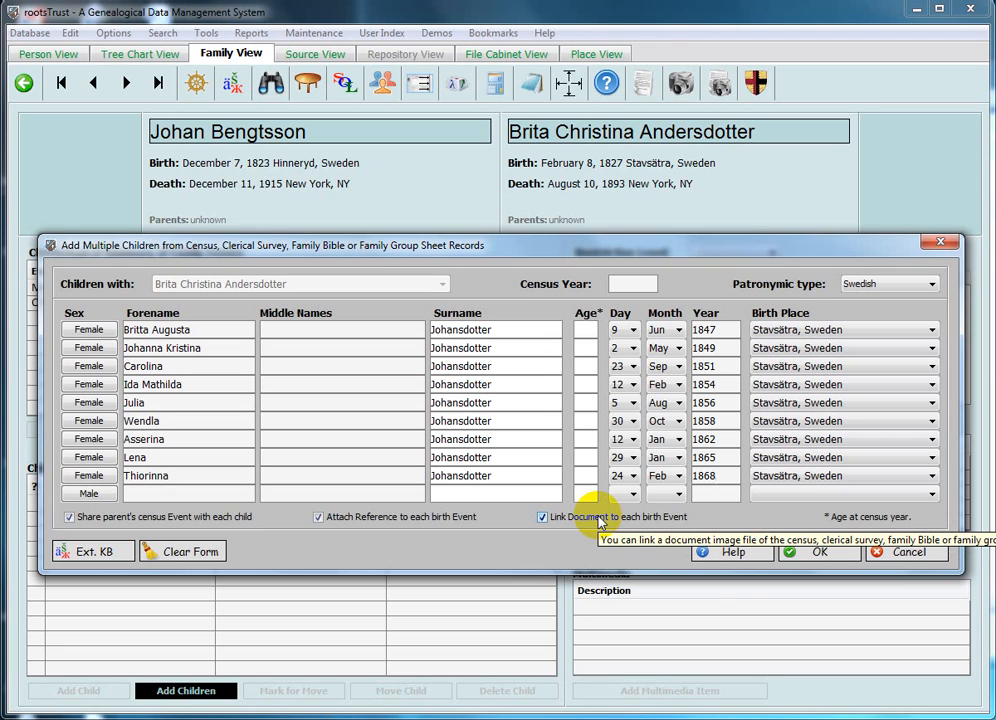
left_click(816, 553)
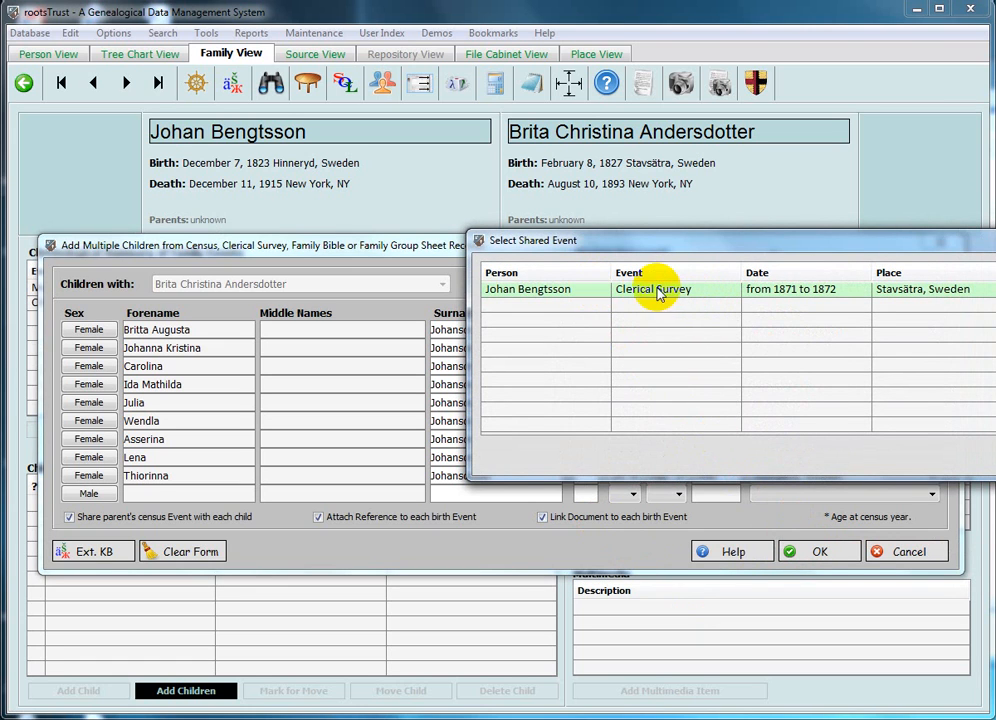
left_click_drag(722, 249, 517, 250)
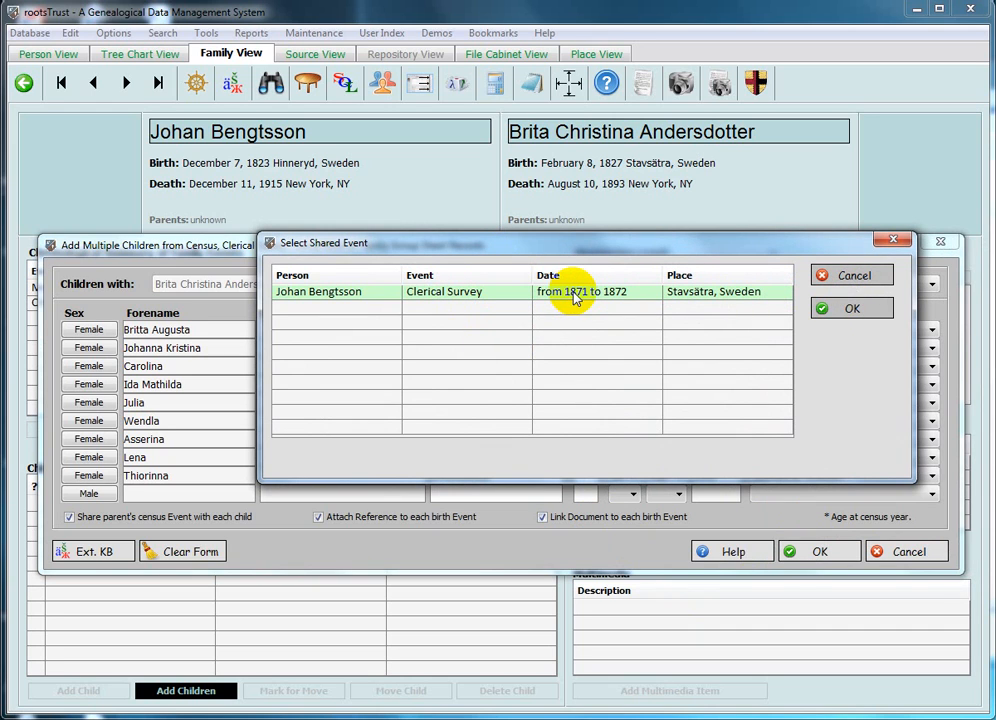
left_click(851, 308)
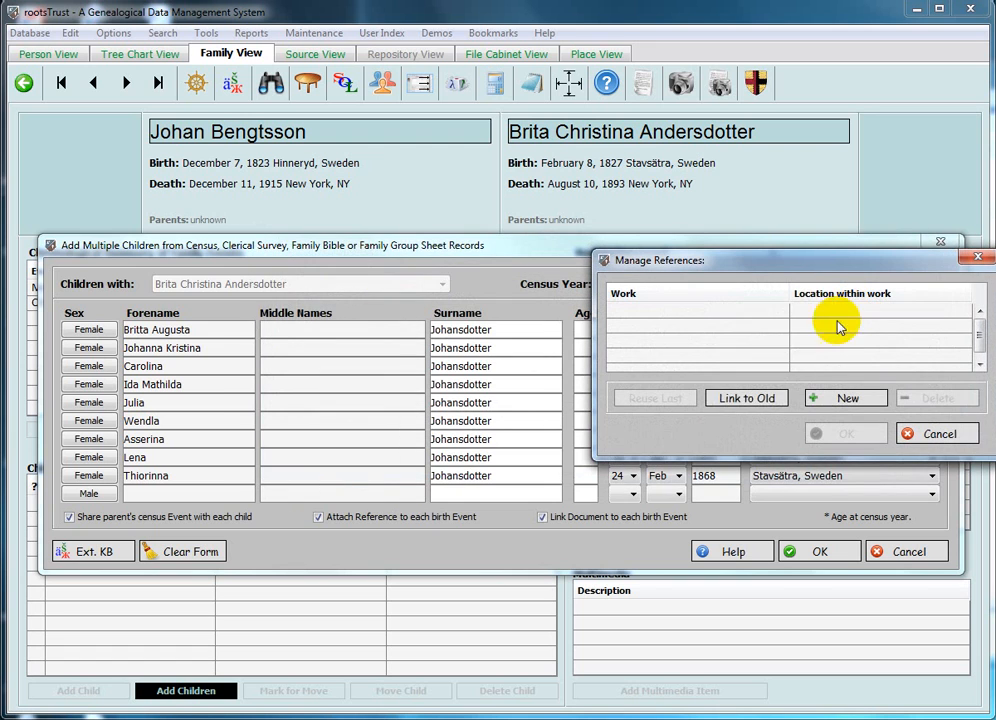
Step: Link the birth events' reference to the existing source Nöttja CSR 1871-1892
left_click_drag(813, 263, 733, 268)
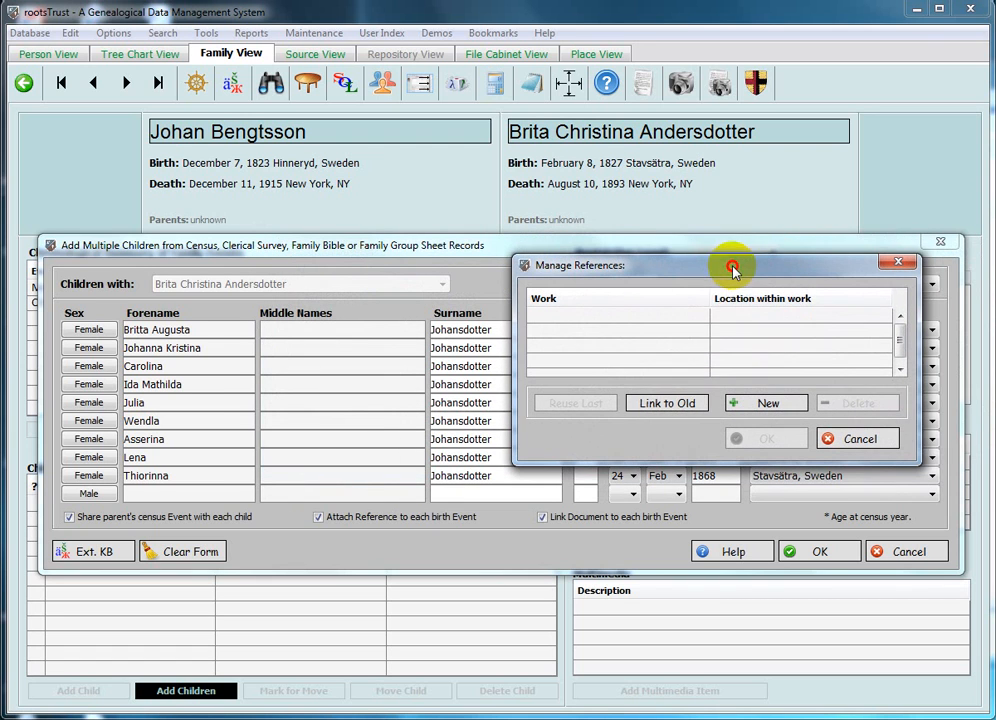
left_click(686, 402)
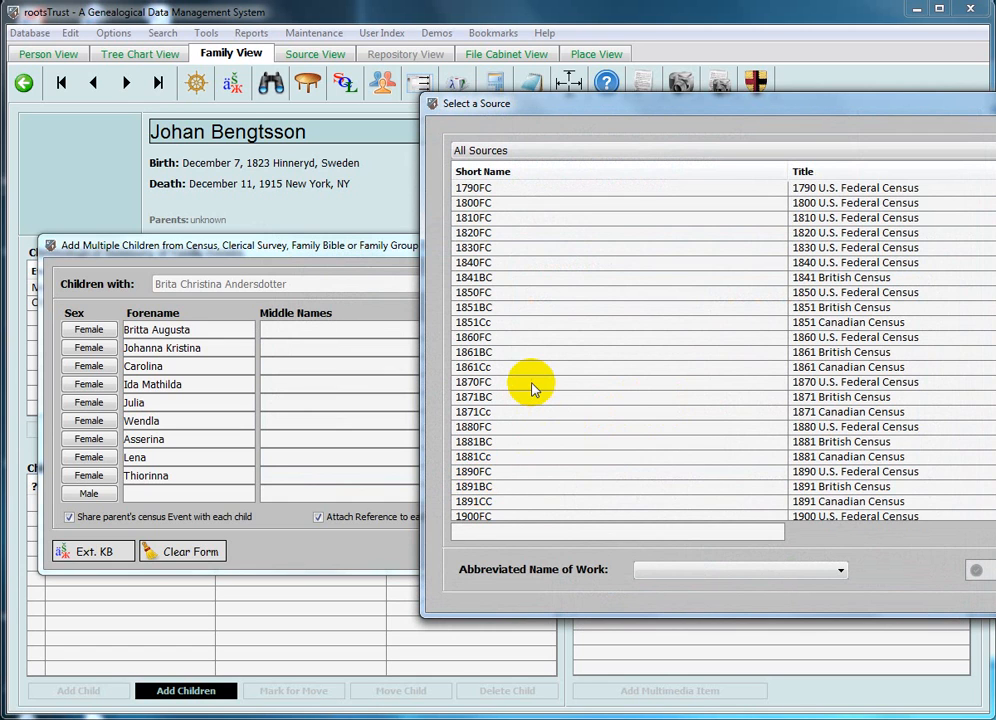
scroll(533, 388, "down", 3)
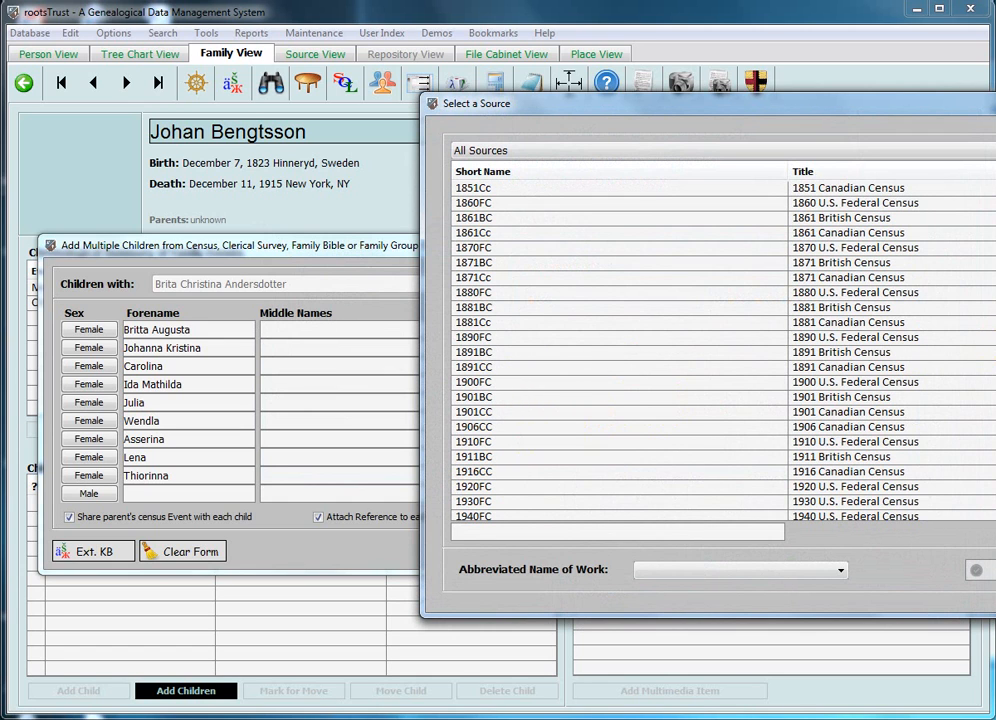
left_click_drag(918, 120, 687, 114)
left_click_drag(899, 293, 889, 411)
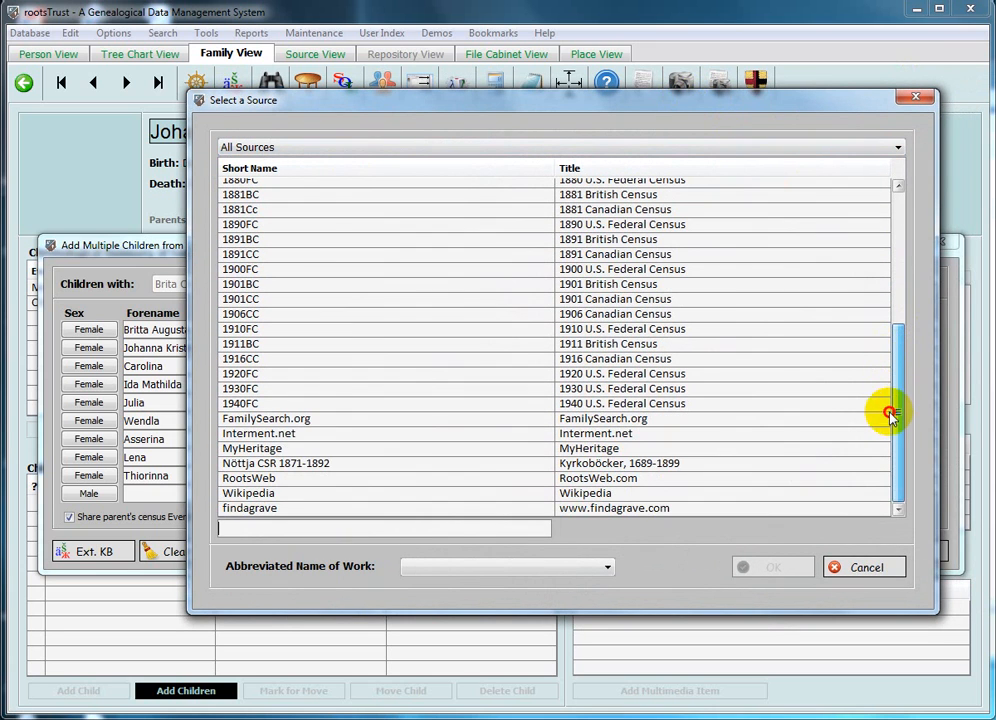
double_click(282, 465)
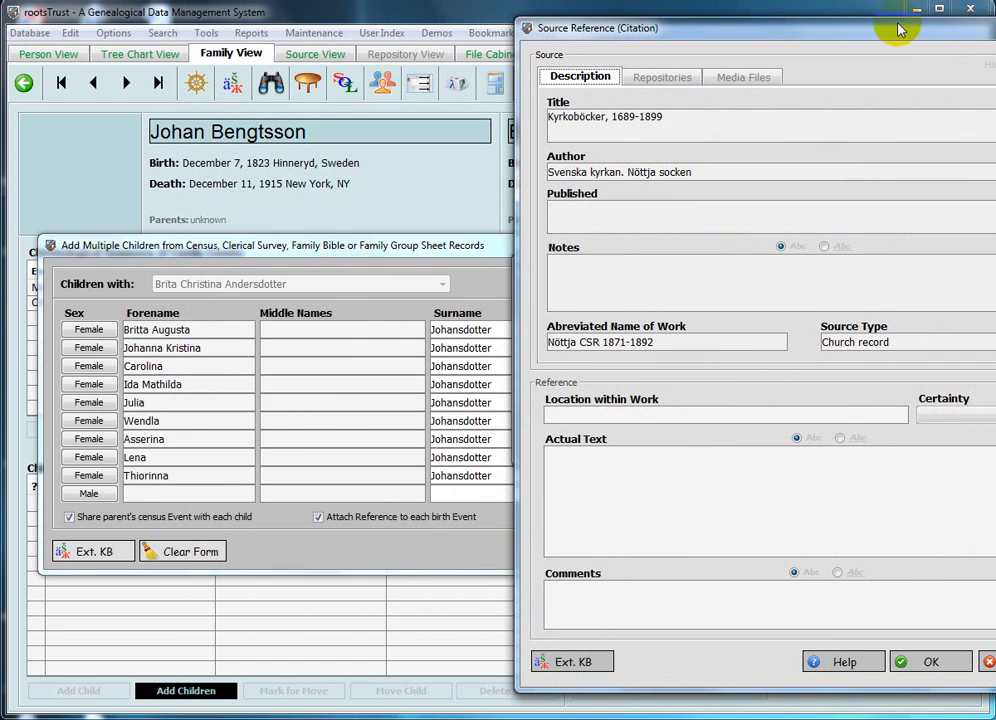
Step: Complete the source reference with location "1871-1876, p. 42" and certainty 2-Secondary evidence, and accept it for the birth events
left_click_drag(896, 27, 756, 38)
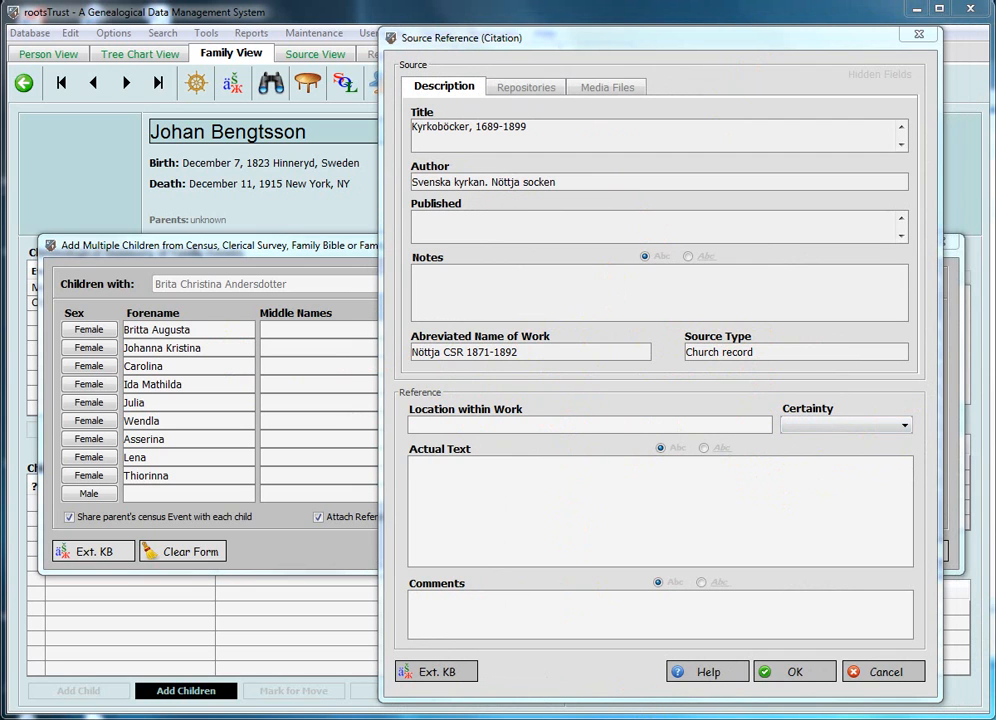
left_click(470, 424)
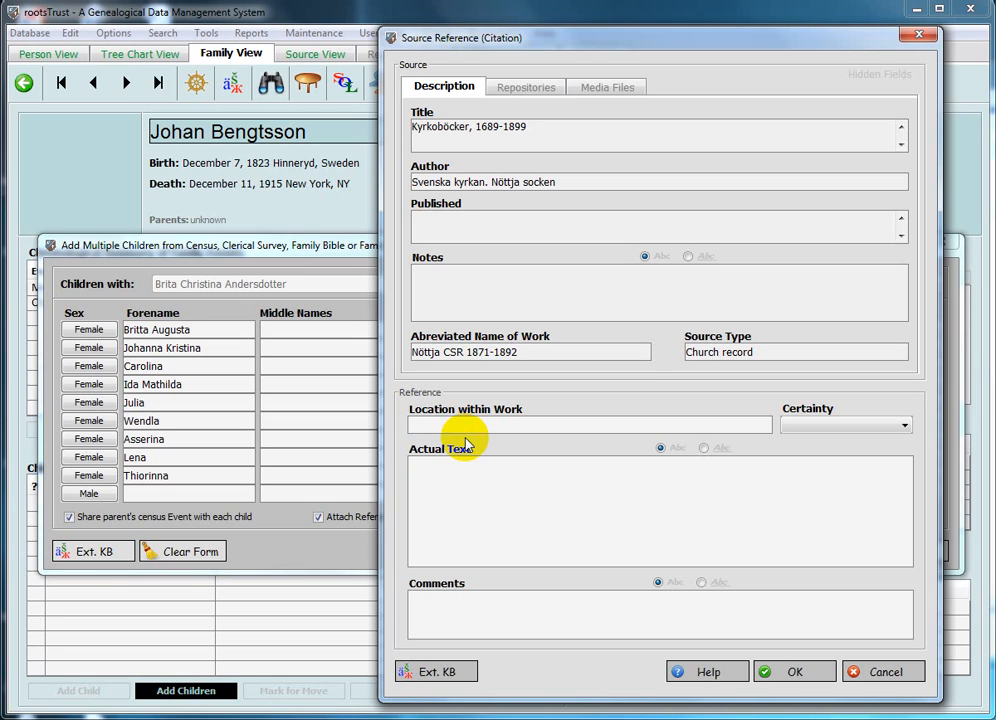
type("1871-1876, p. 42")
left_click(903, 428)
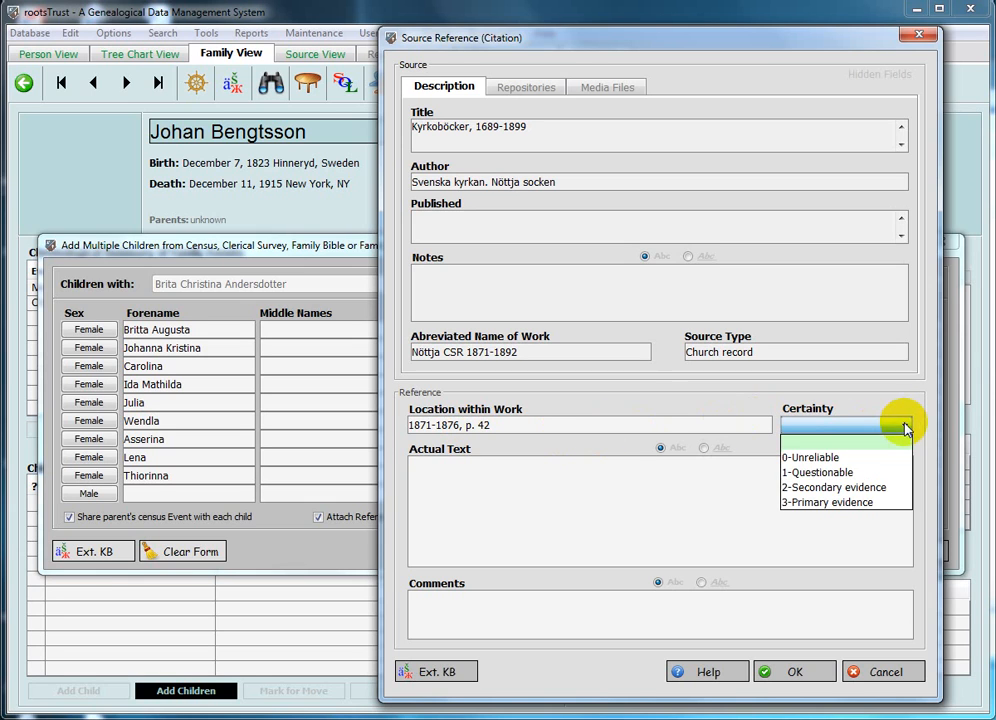
left_click(855, 490)
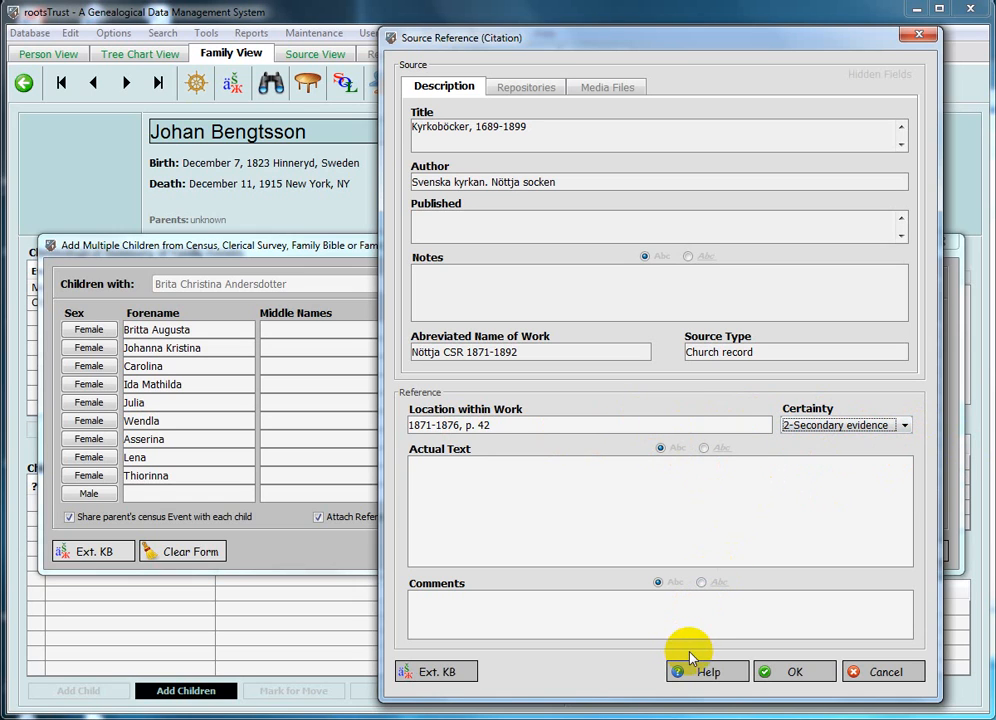
left_click(797, 673)
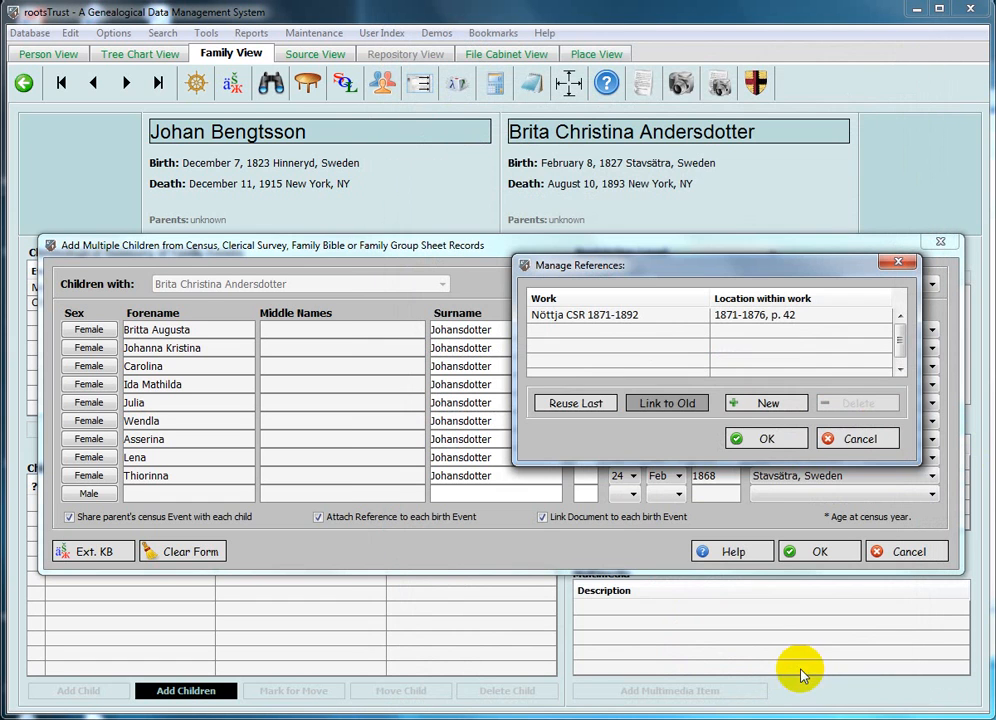
left_click(760, 438)
Step: Link the "Left" image of the Husförhörslängd Nöttja-Stafsättra 1870-80 from the father's document folder to the birth events
left_click(704, 399)
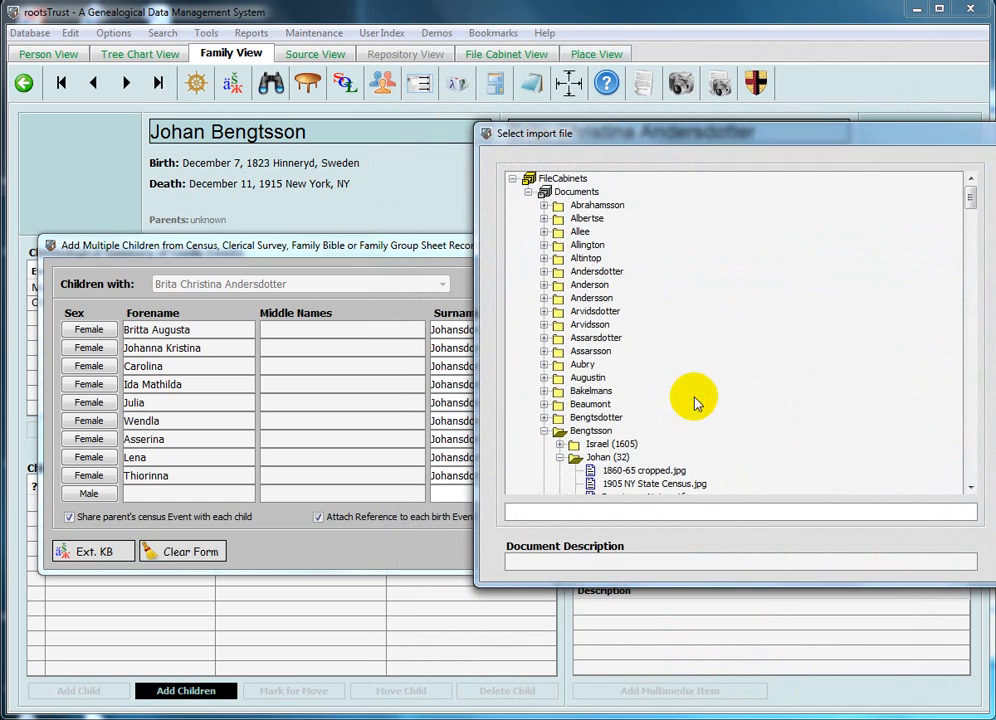
scroll(667, 378, "down", 4)
scroll(667, 378, "down", 3)
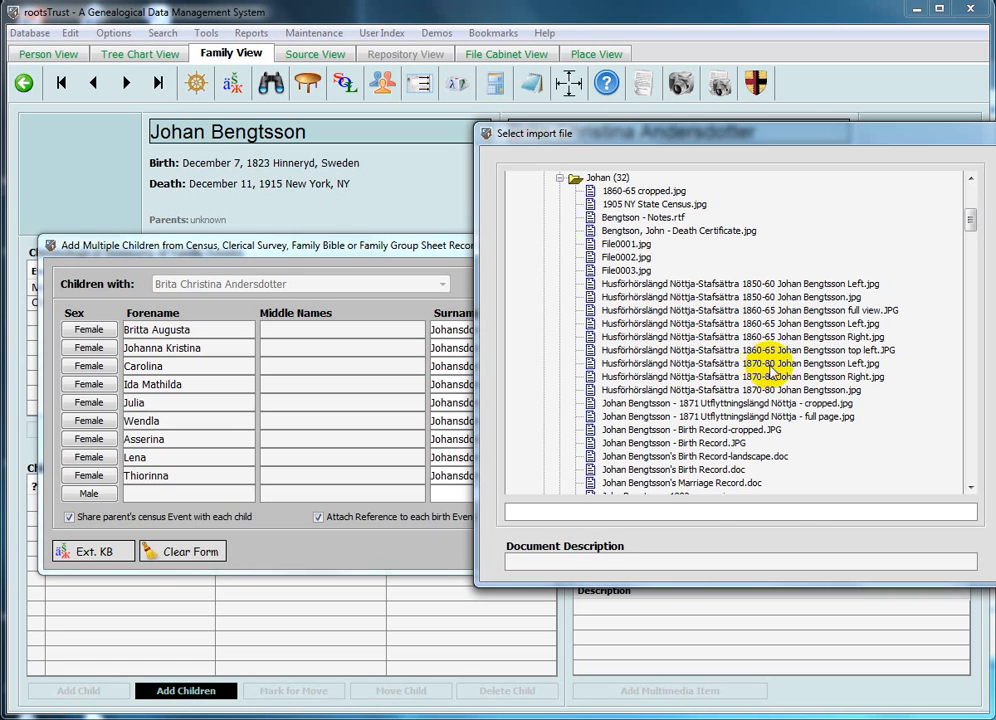
double_click(764, 365)
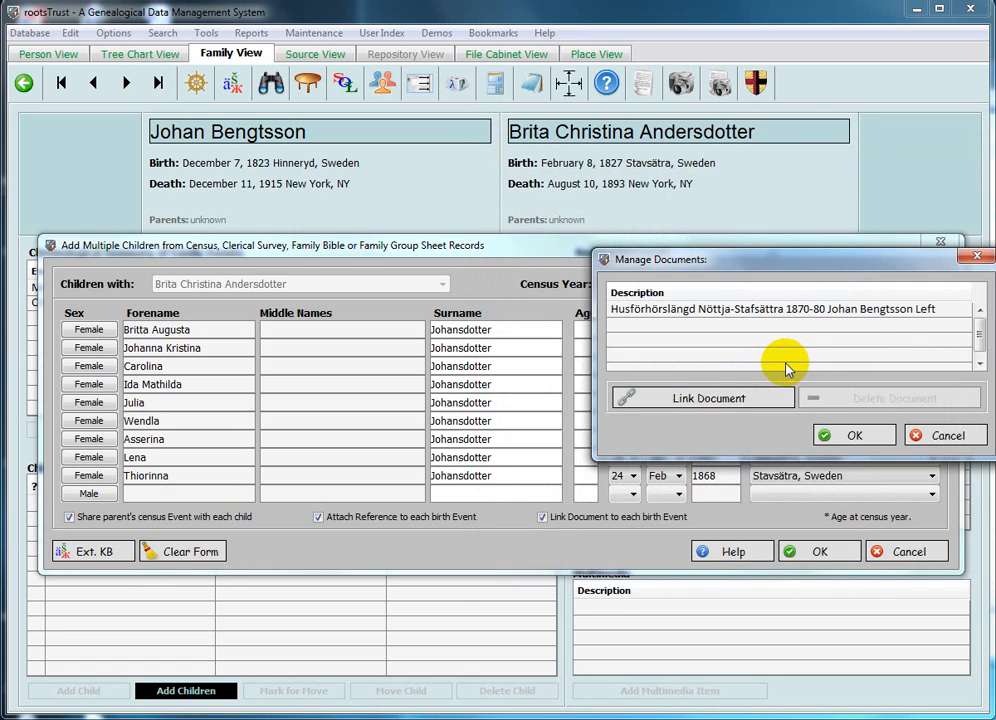
left_click(850, 435)
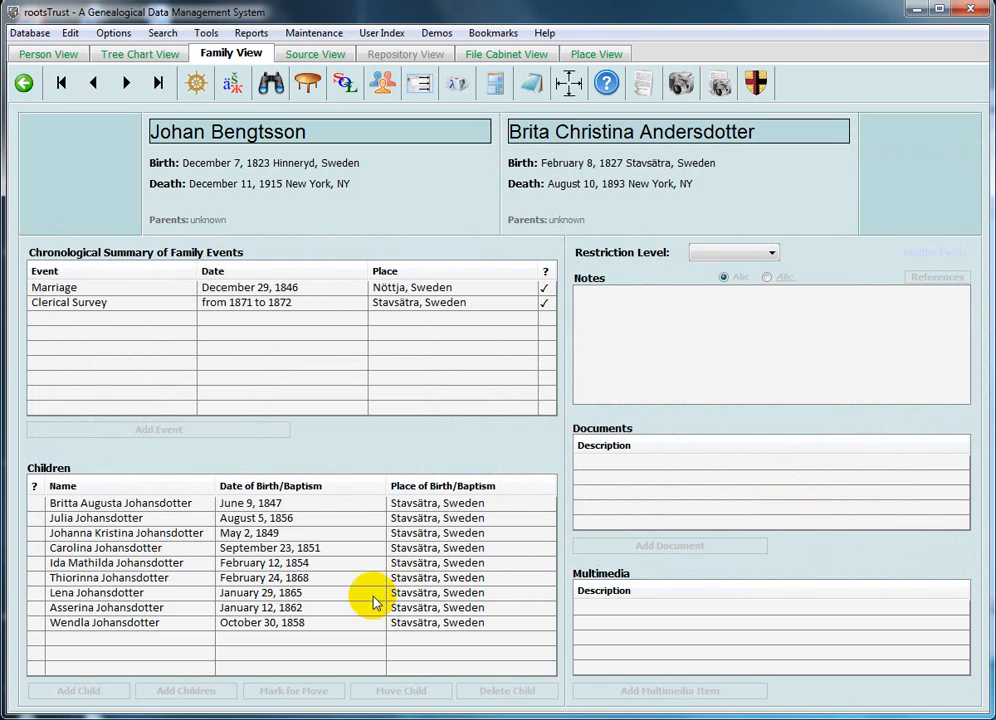
Step: Open the eldest daughter's person record from the family's list of children
left_click(112, 509)
double_click(112, 509)
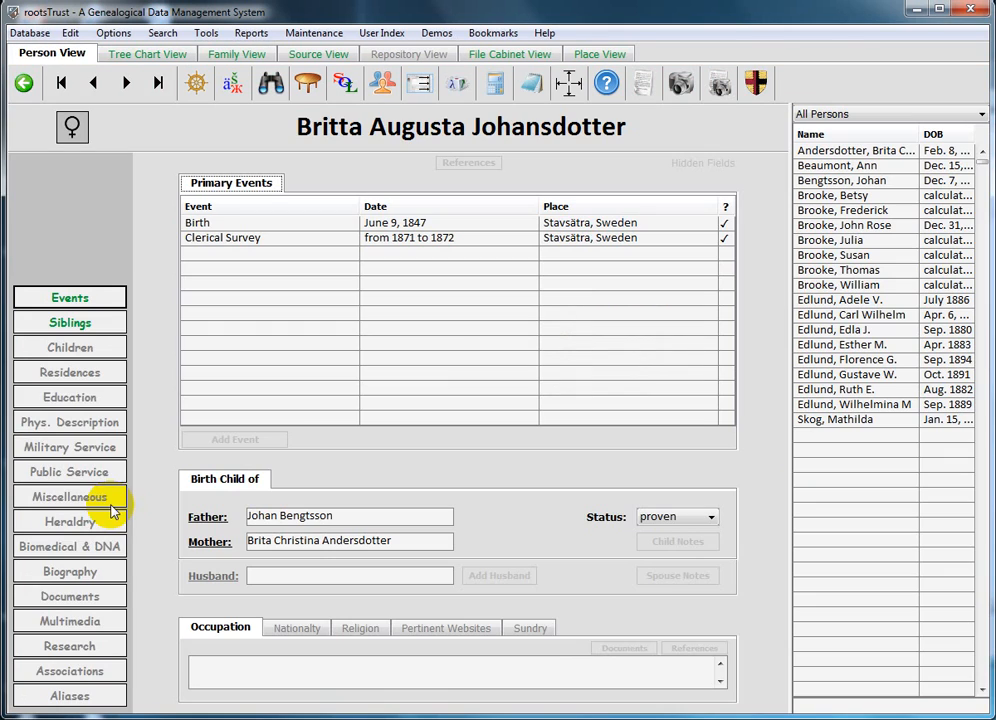